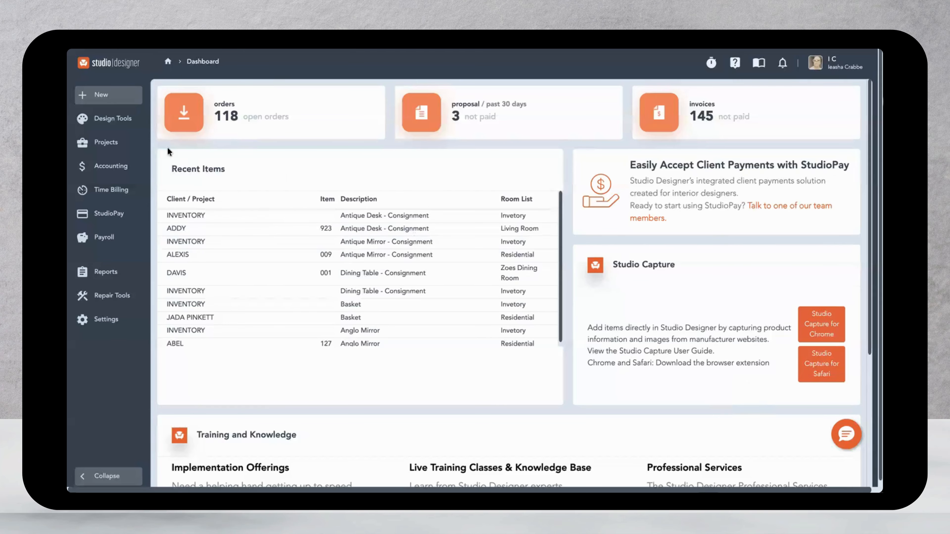
Start a new inventory record with the description "Antique Lamp - Consignment" and inventory ID INV-111125.
click(108, 144)
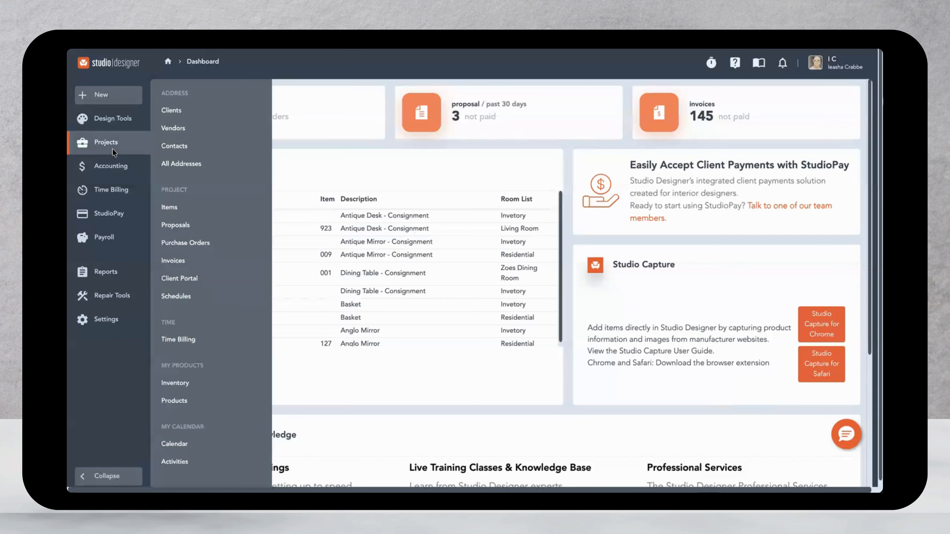
click(195, 385)
click(817, 103)
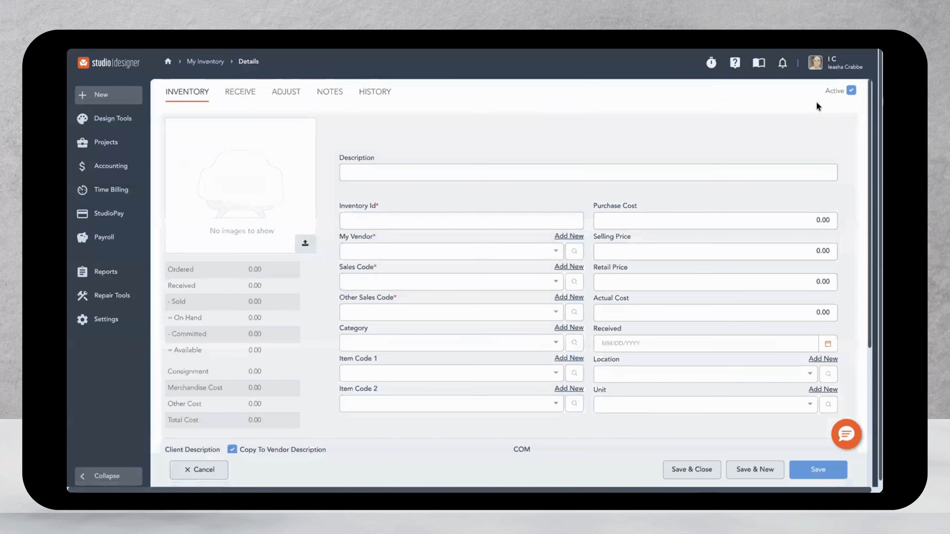
click(445, 172)
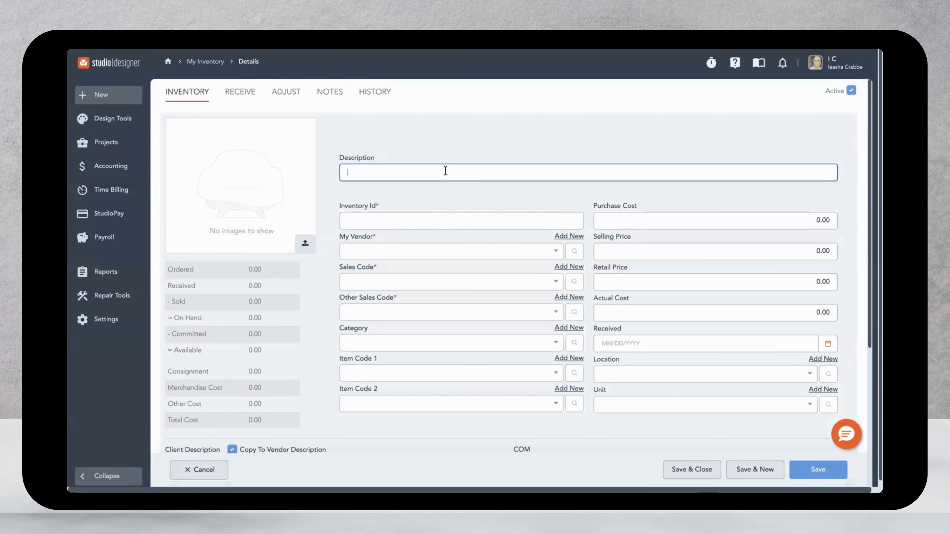
text(Antique Lamp - Consignment)
key(Tab)
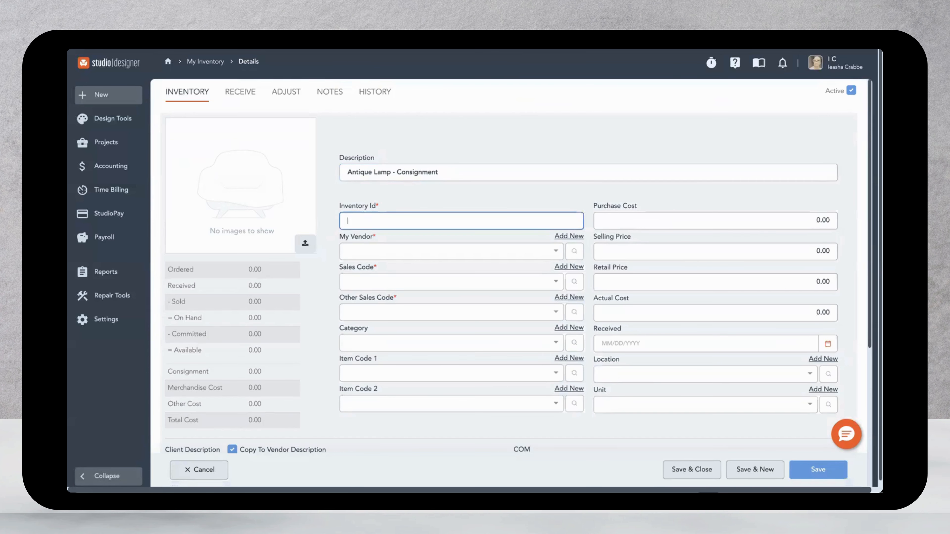
text(INV-111125)
Assign the consignor as the record's vendor, with sales code Accessories and other sales code Freight.
click(448, 252)
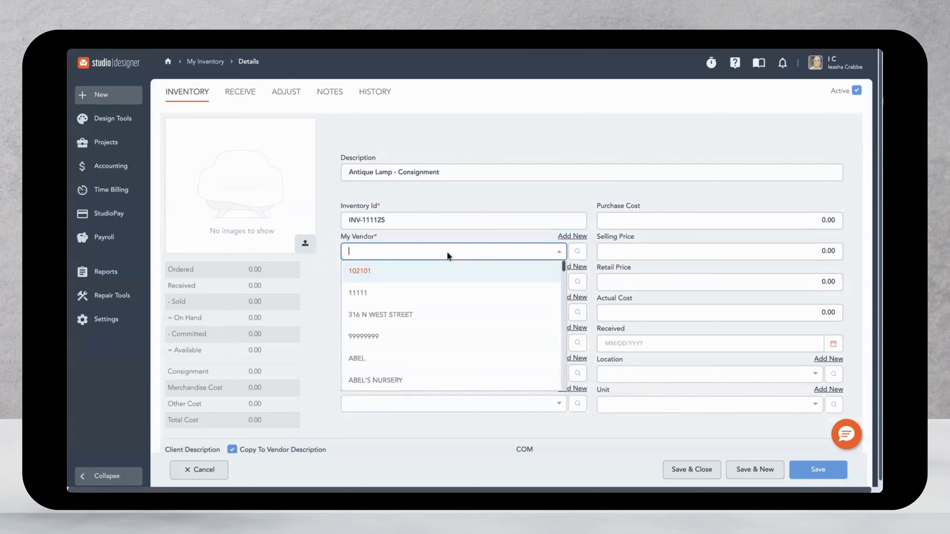
text(john)
click(398, 272)
click(376, 286)
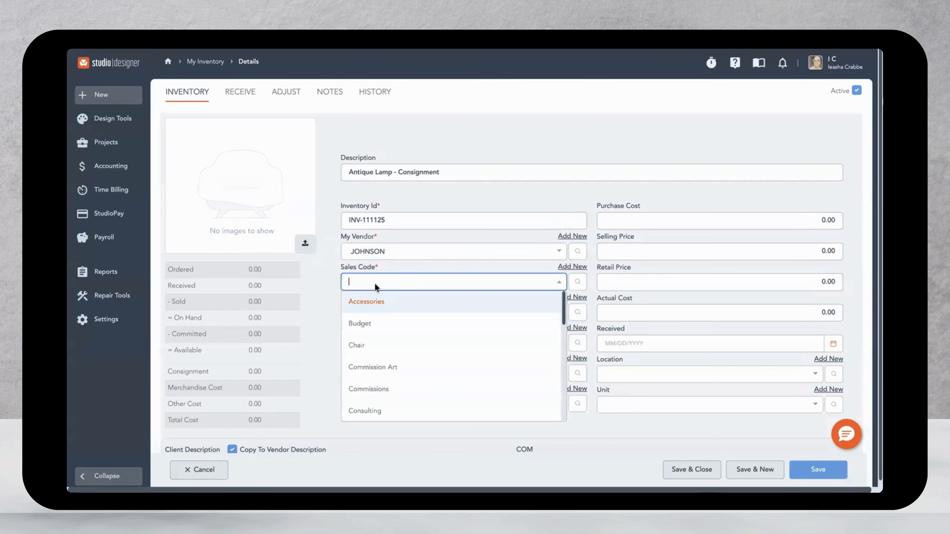
click(392, 299)
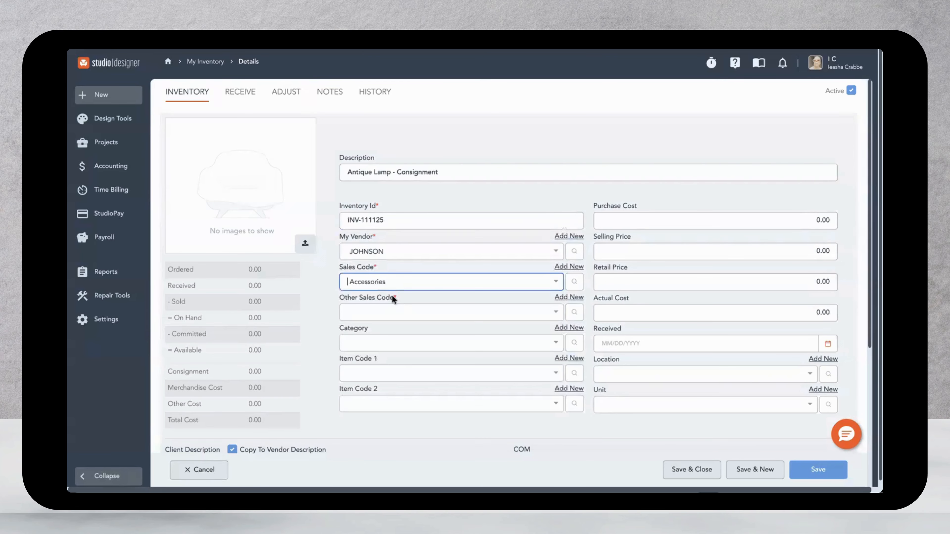
click(376, 316)
text(f)
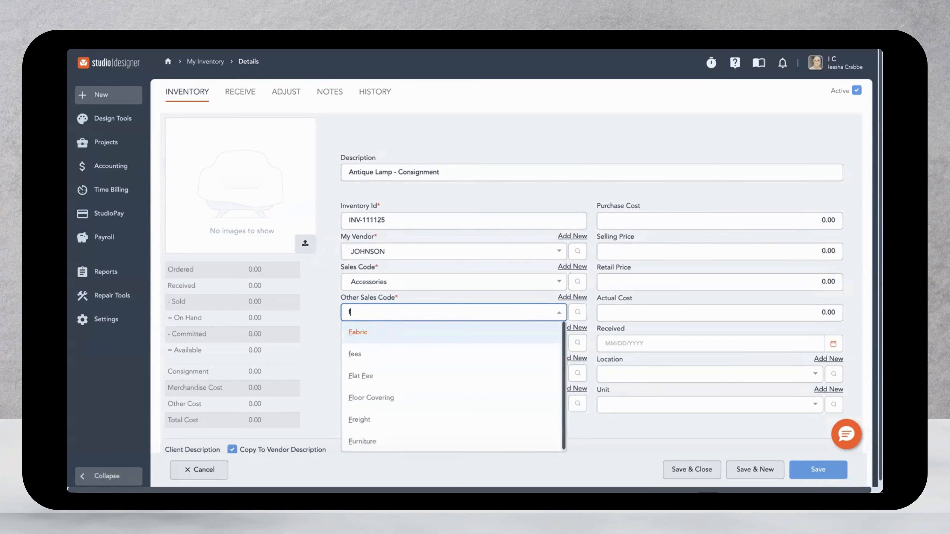
text(re)
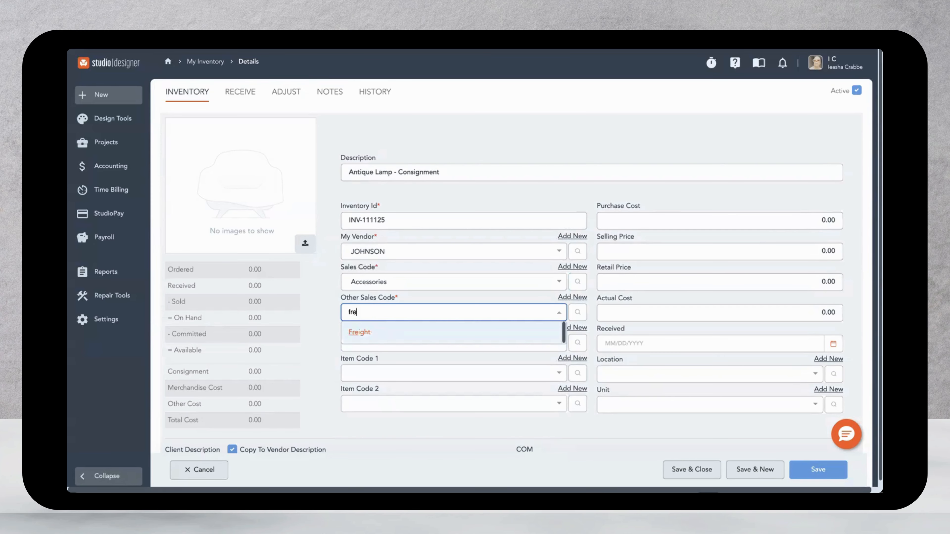
text(ight)
click(377, 332)
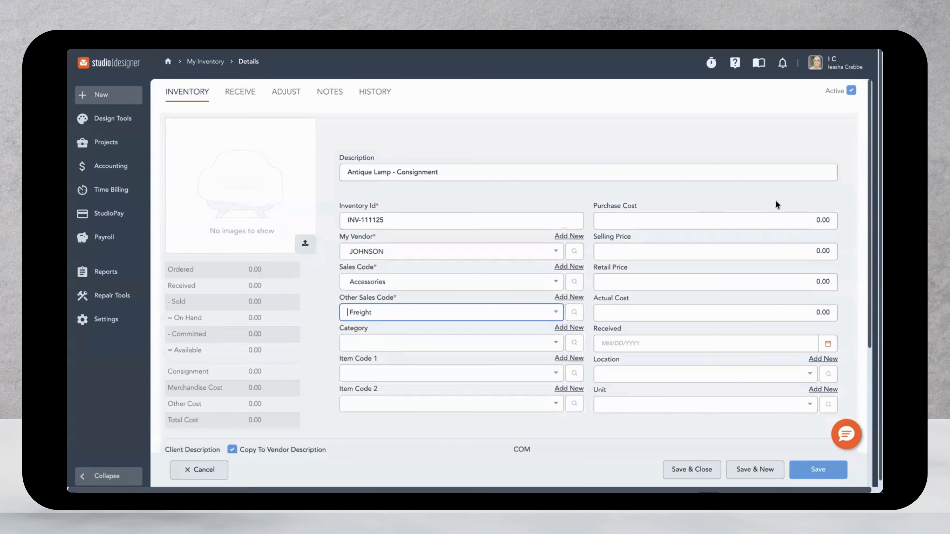
Set the lamp's purchase cost to 200, its selling price to 300 and the received date to 11/10/2025.
click(771, 222)
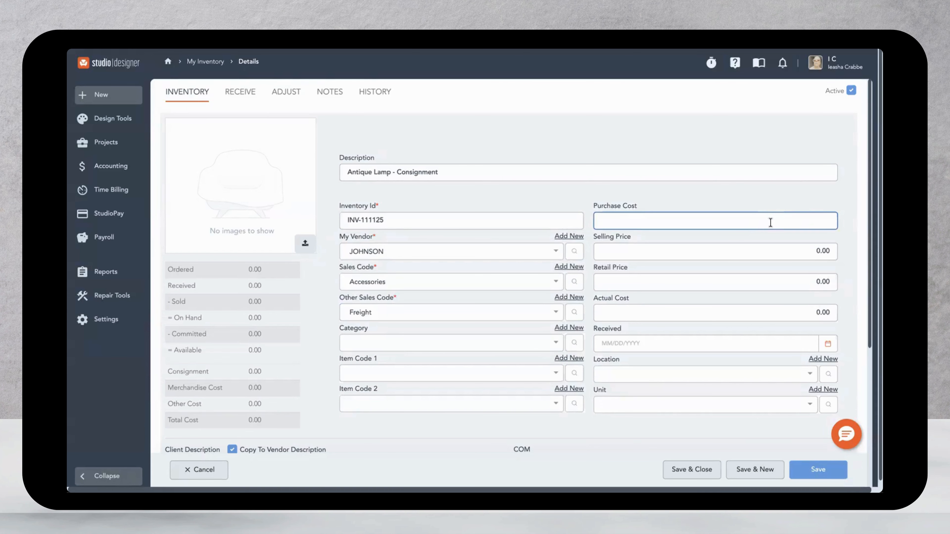
text(200)
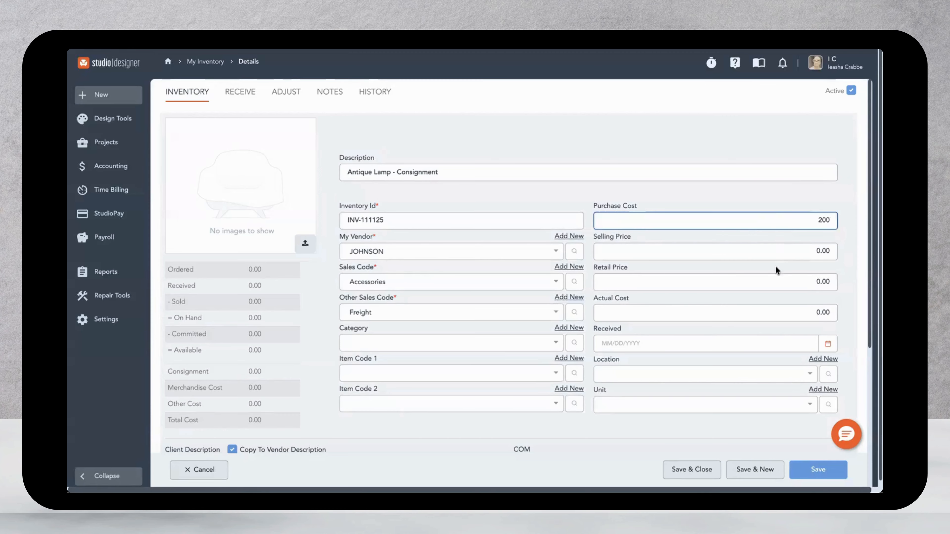
click(776, 249)
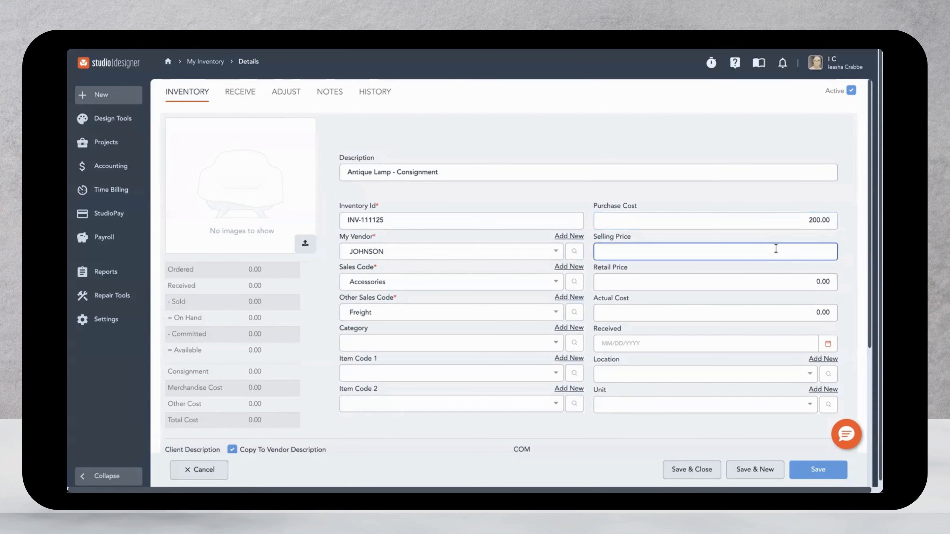
text(300)
click(758, 343)
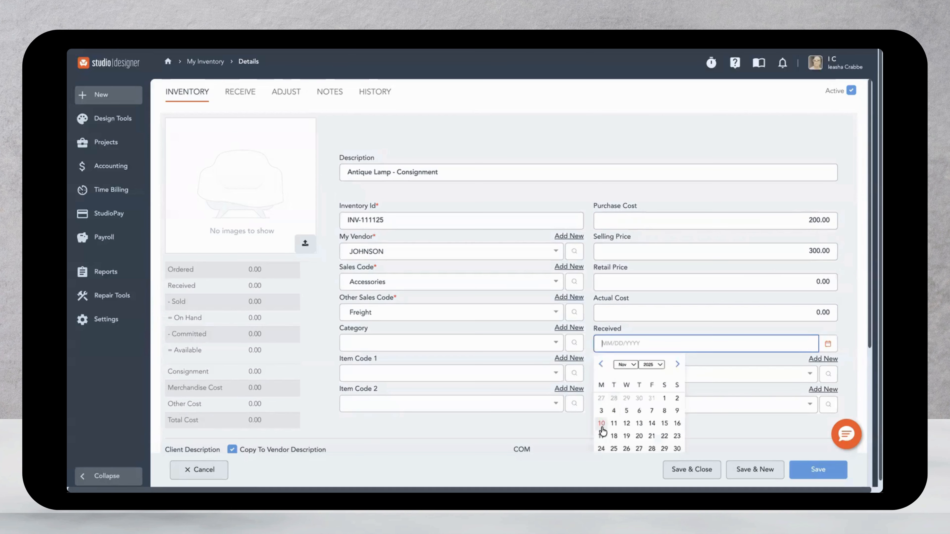
click(602, 426)
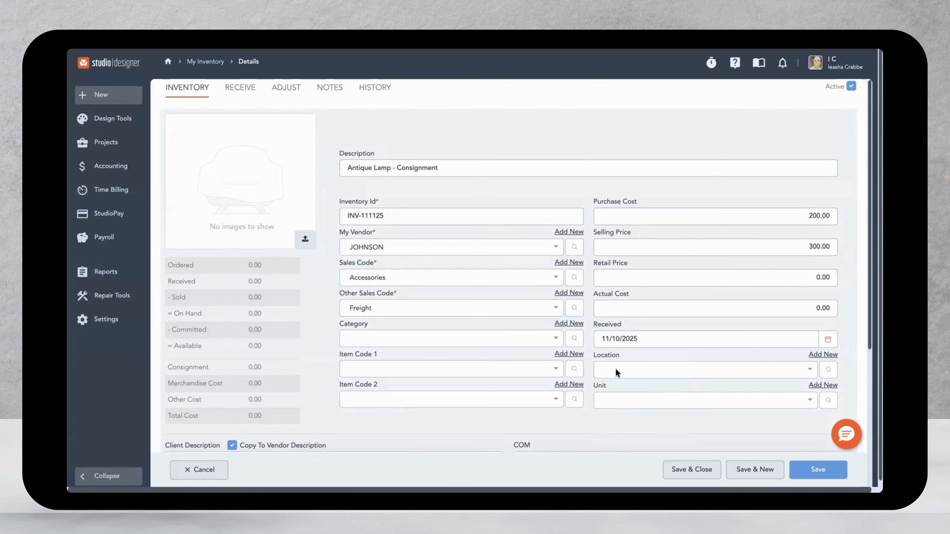
Enter Pink as the lamp's primary color, then save and close the inventory record.
scroll(628, 360, down, 5)
click(580, 328)
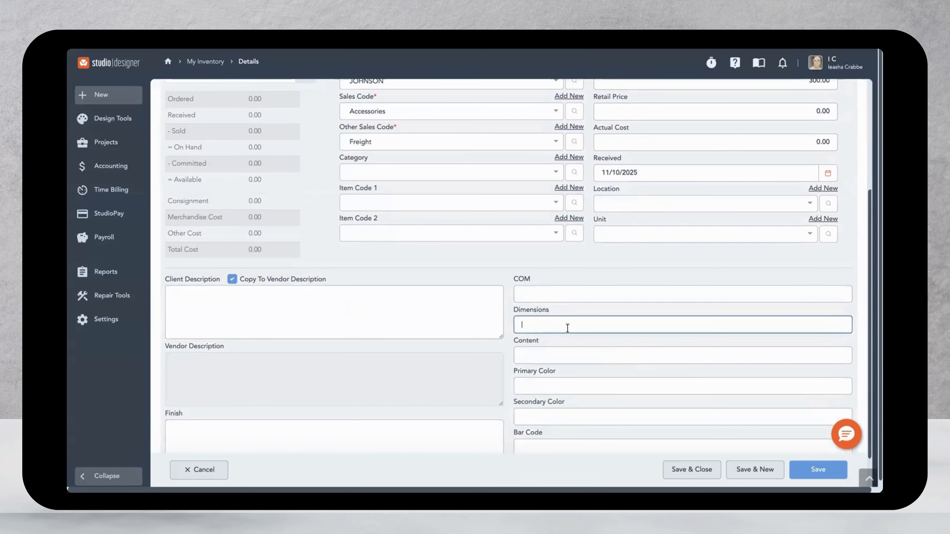
click(560, 383)
text(Pink)
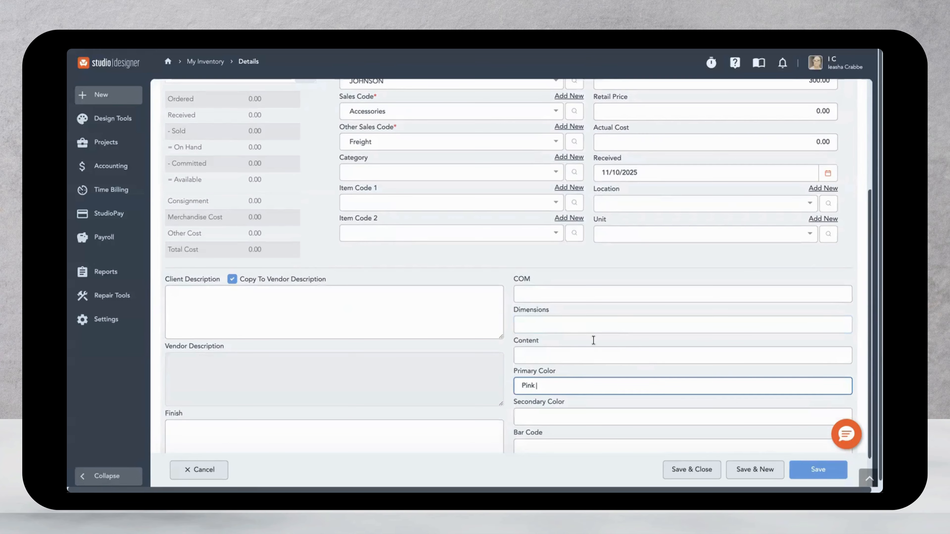
click(801, 468)
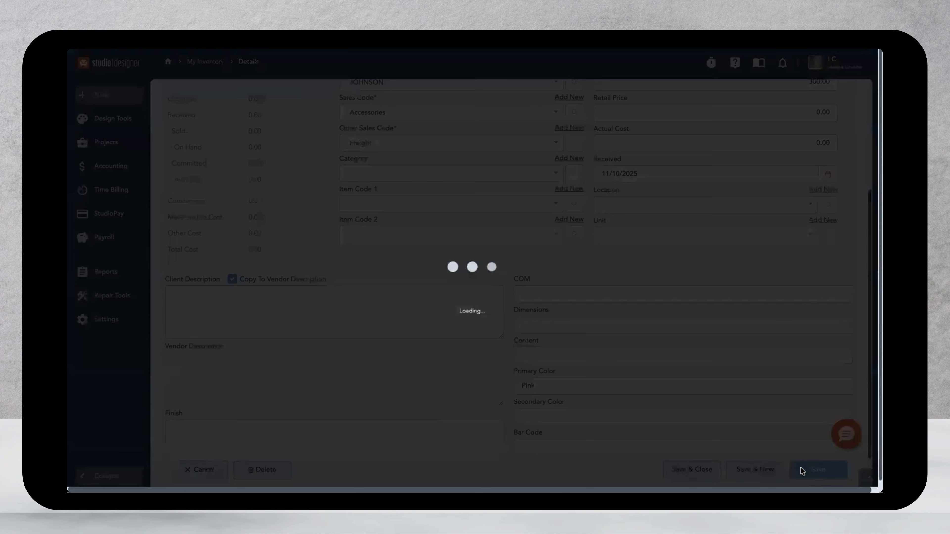
scroll(591, 359, up, 5)
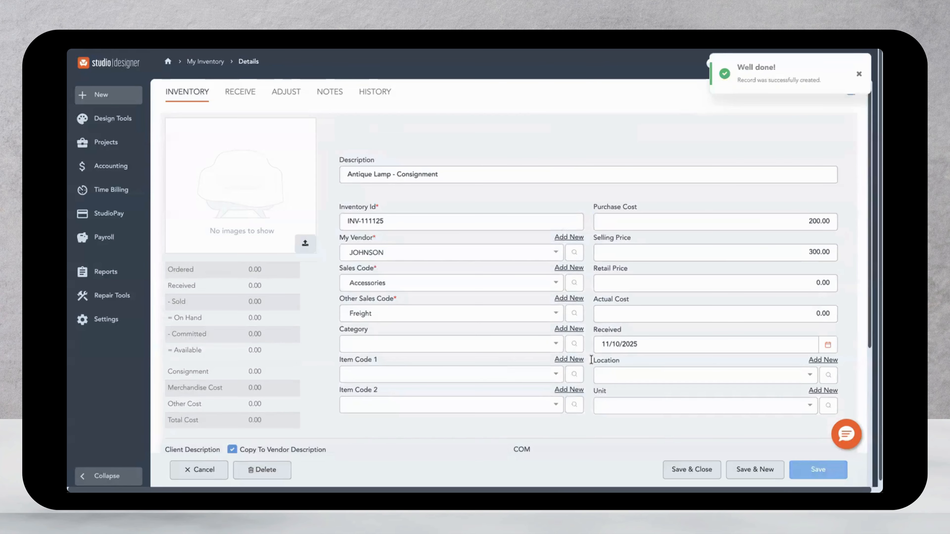
click(674, 469)
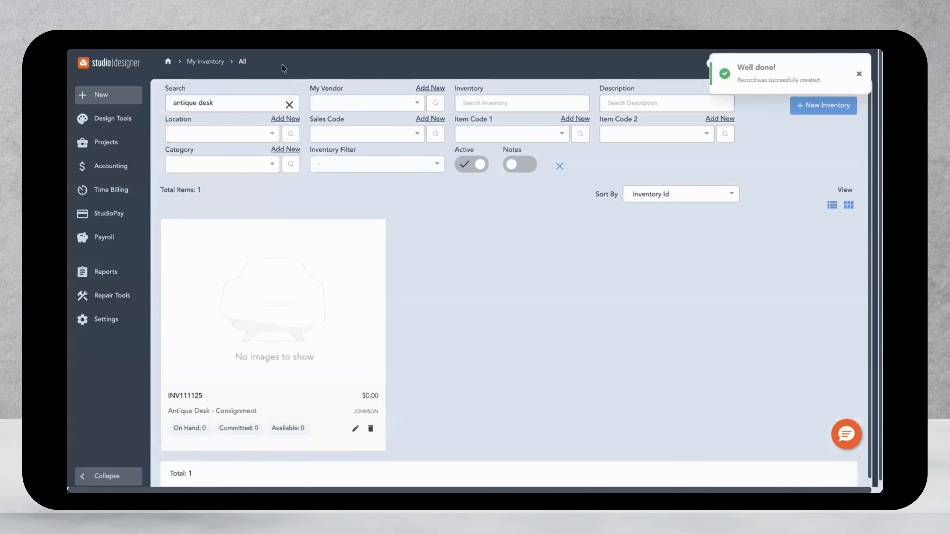
Search the inventory for "antique" and open the Antique Lamp - Consignment record.
click(289, 106)
text(an)
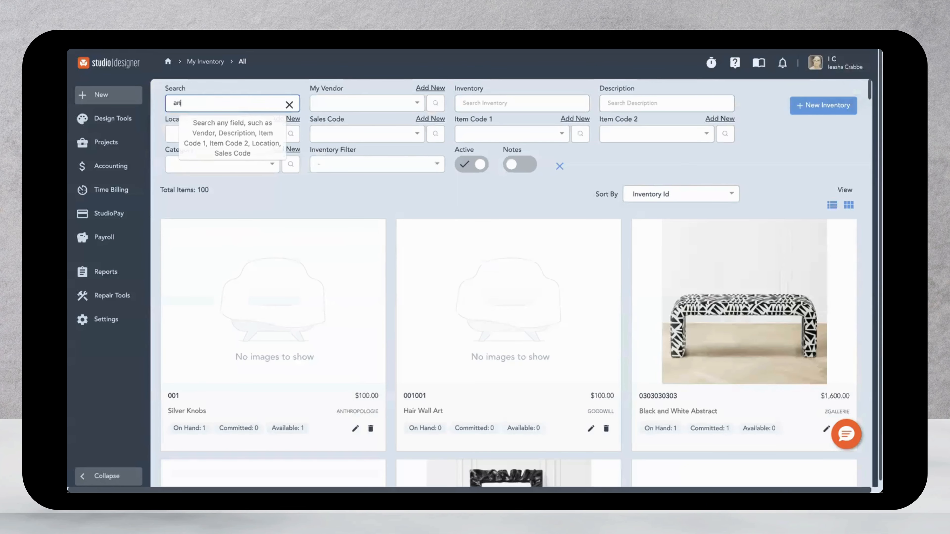
text(tique)
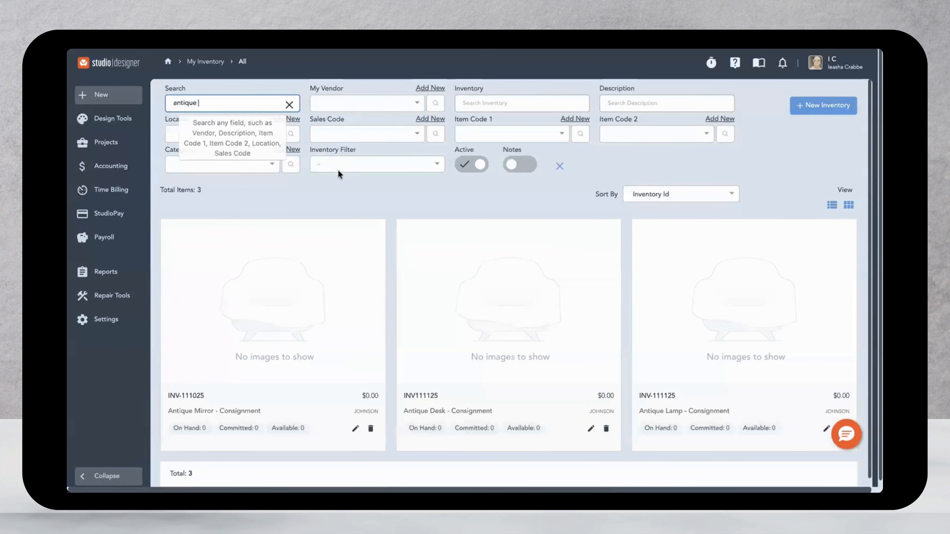
click(752, 362)
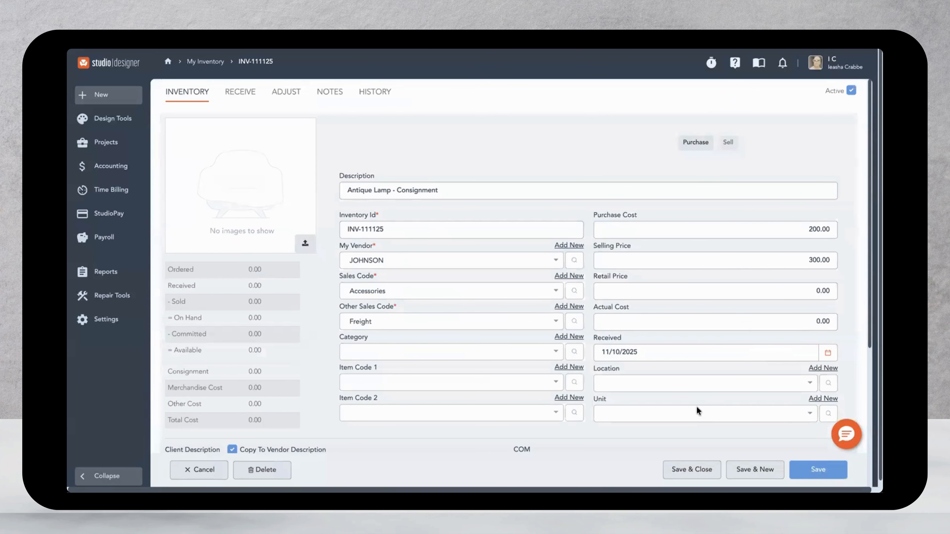
Create a purchase item from the lamp's inventory record, set its Consignment option to Yes and save it.
click(694, 142)
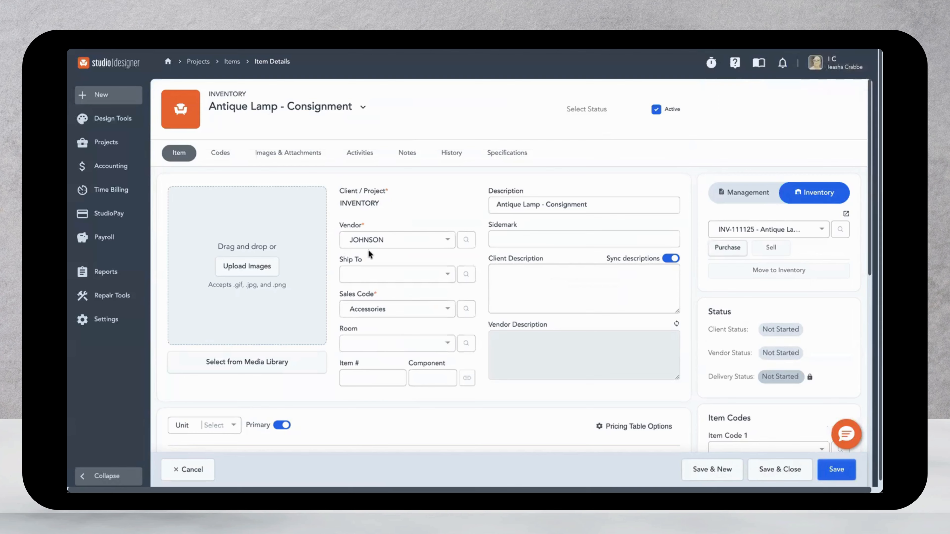
scroll(426, 323, down, 5)
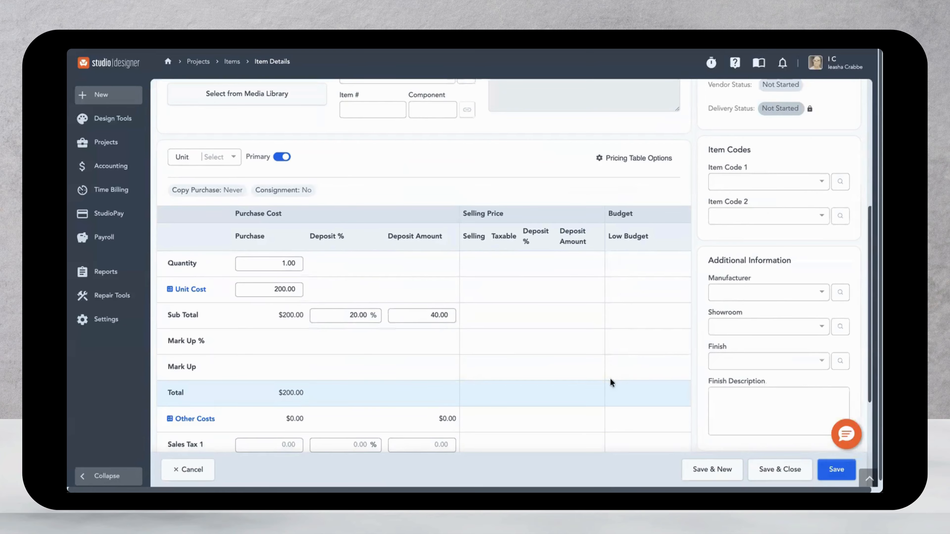
click(636, 158)
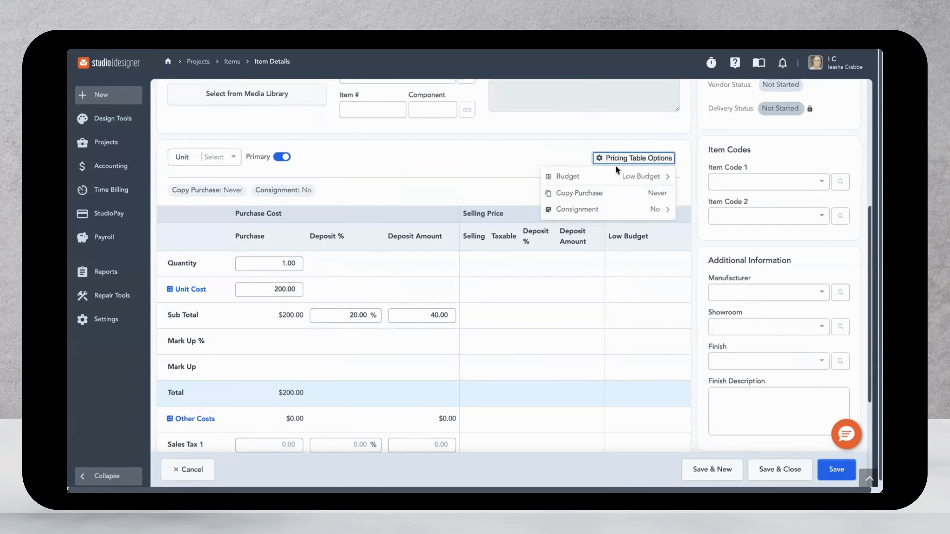
click(568, 206)
click(564, 195)
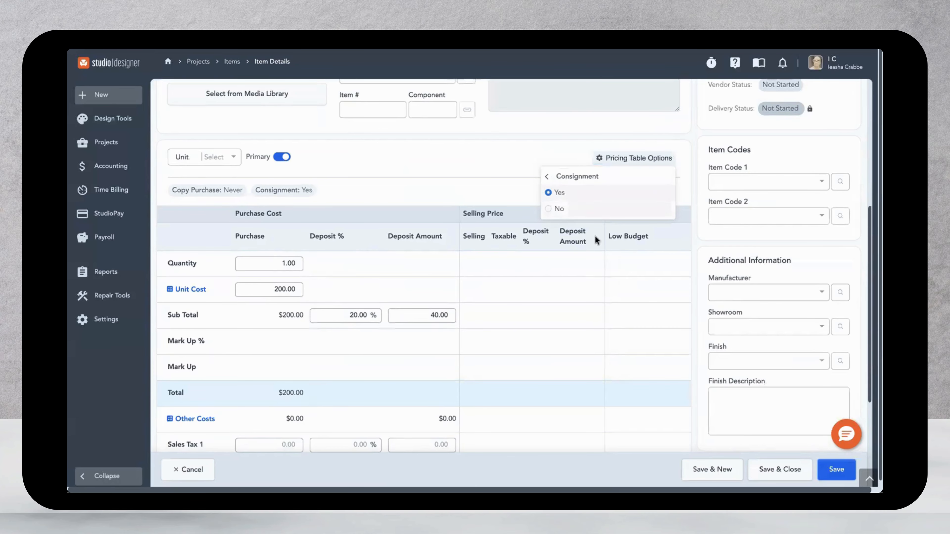
click(835, 469)
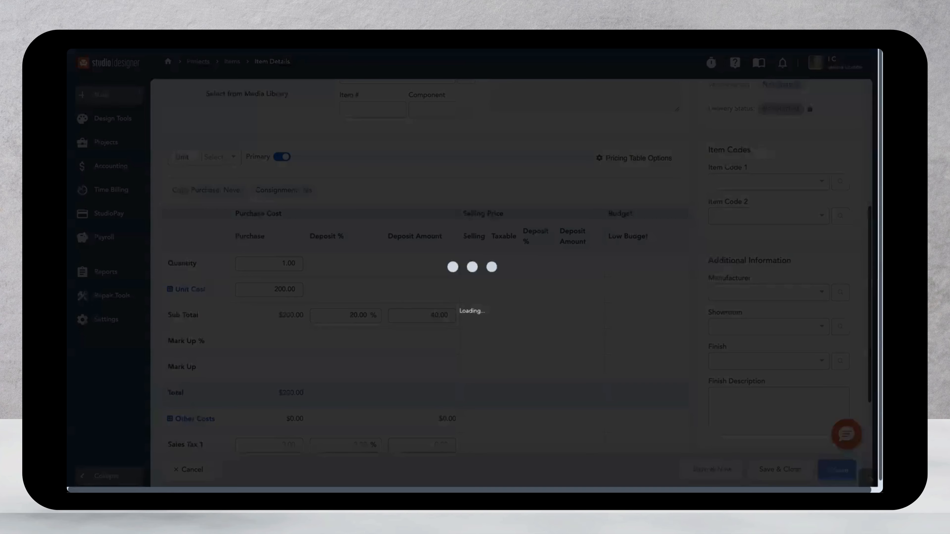
scroll(440, 359, up, 7)
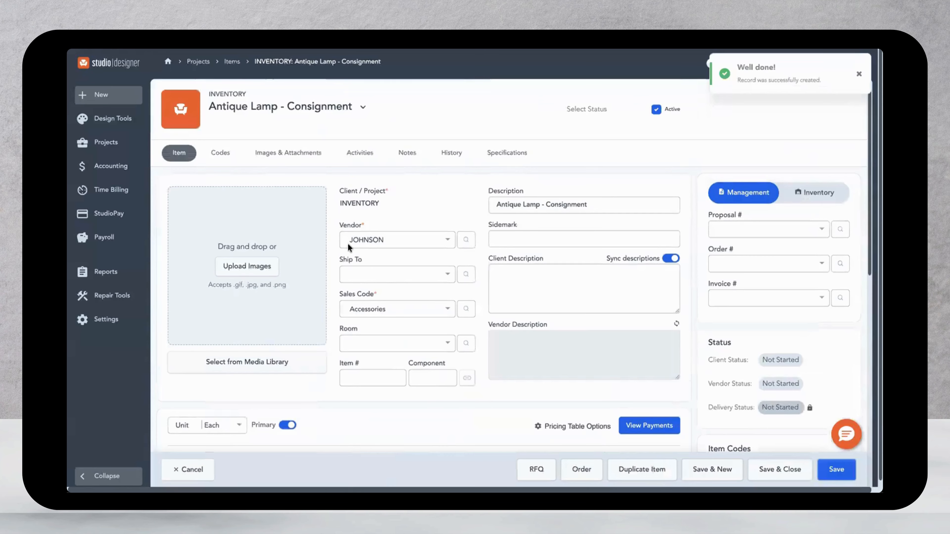
Search the project items for "antique lamp", select the matching inventory item and create a purchase order for it.
mouse_move(105, 142)
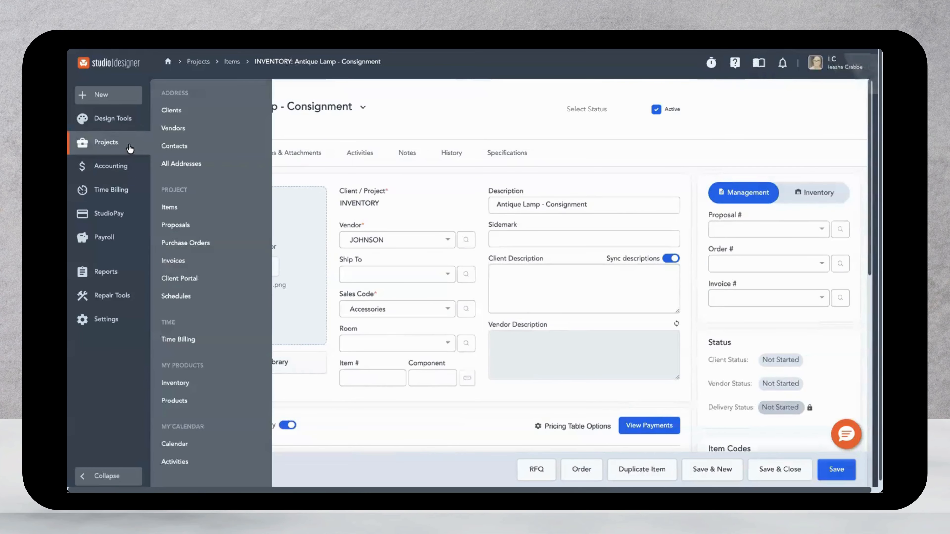
click(172, 209)
click(241, 106)
key(BackSpace)
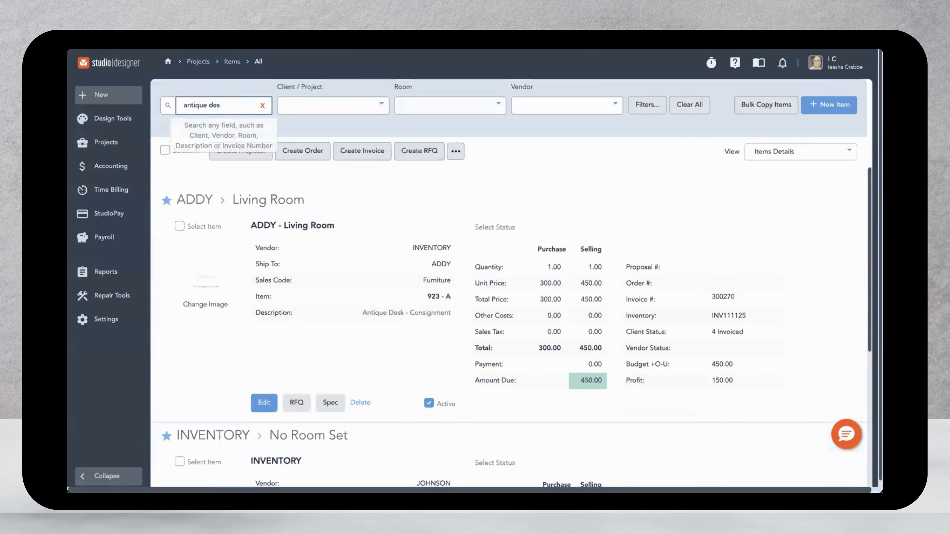
key(BackSpace)
key(BackSpace)
key(BackSpace)
text(lamp)
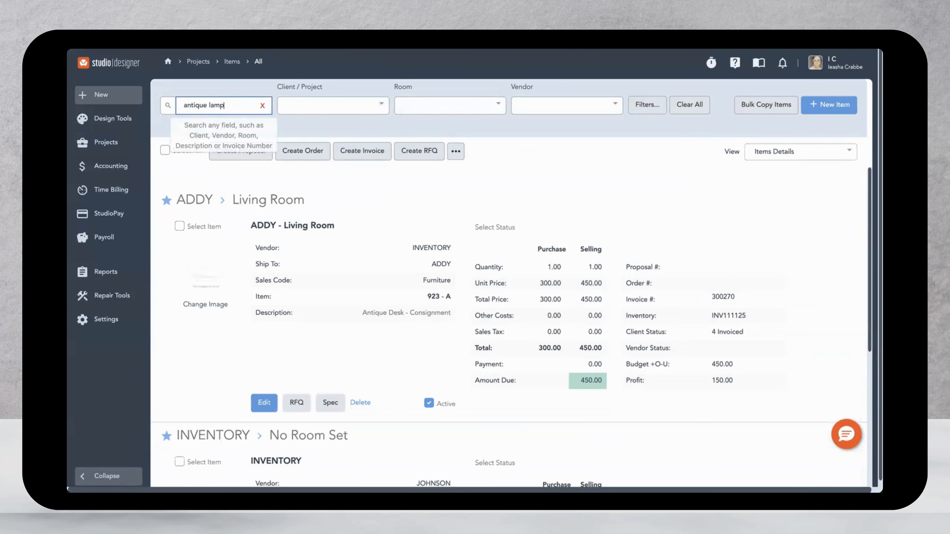
click(345, 198)
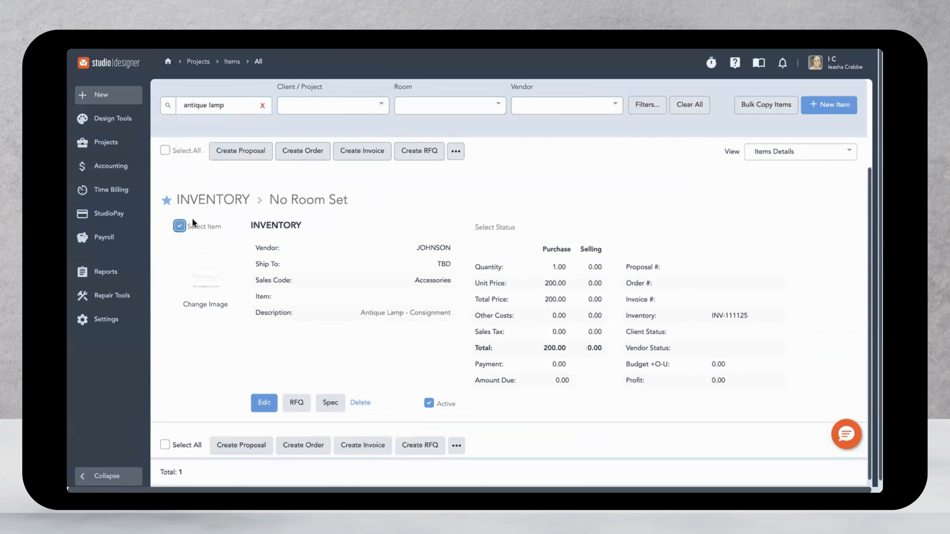
click(298, 154)
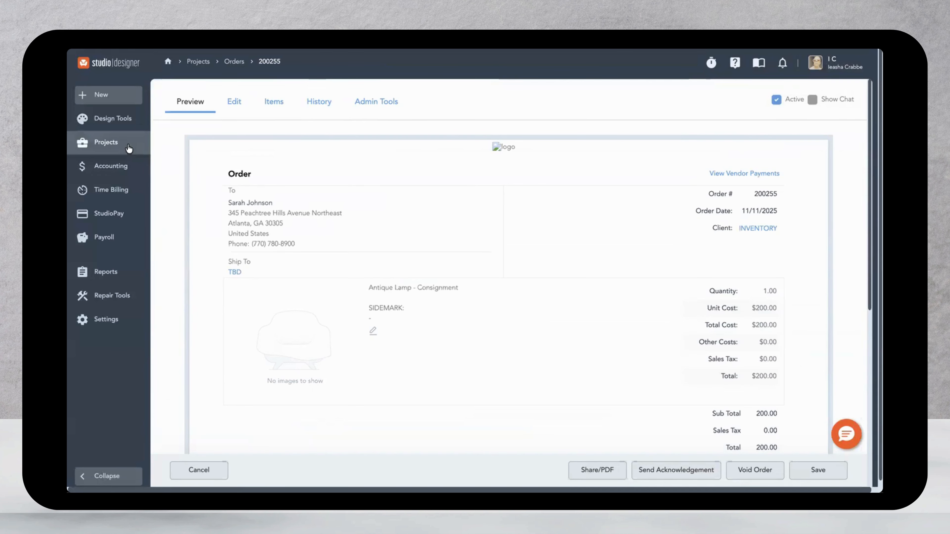
Search the inventory for "antique lamp" and open the Antique Lamp - Consignment record for editing.
click(131, 149)
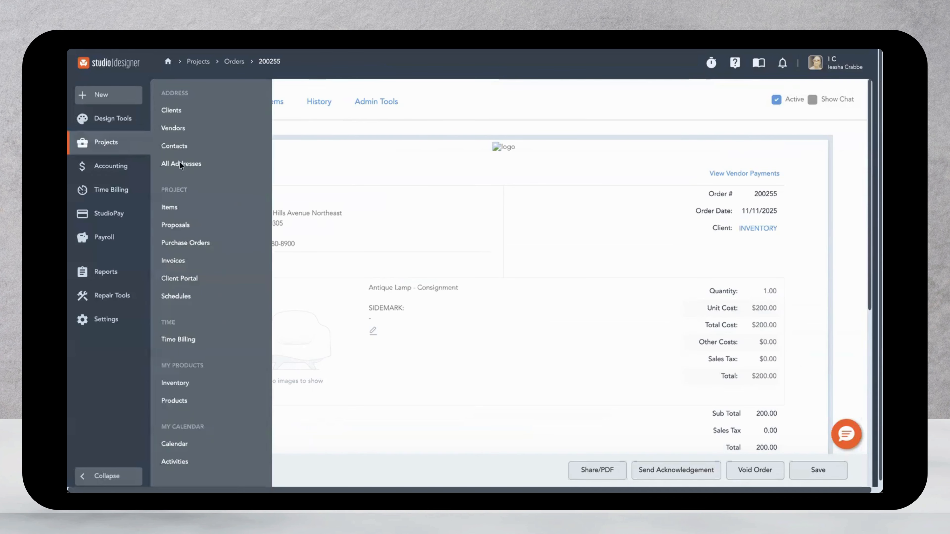
click(197, 389)
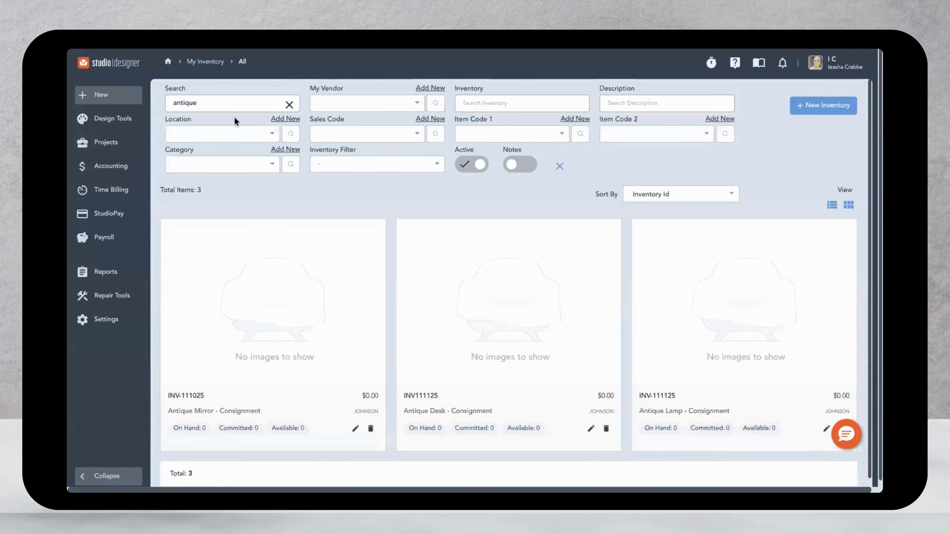
text(lamp)
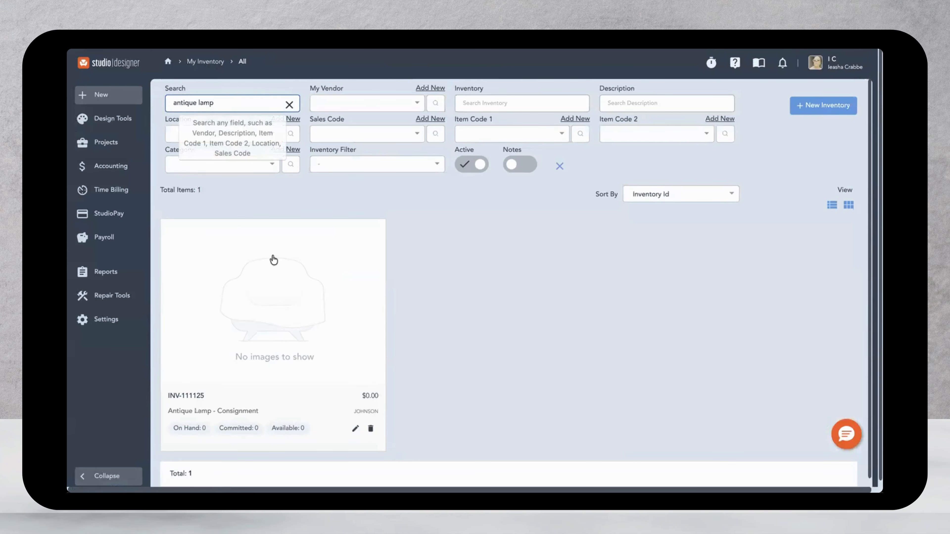
click(355, 429)
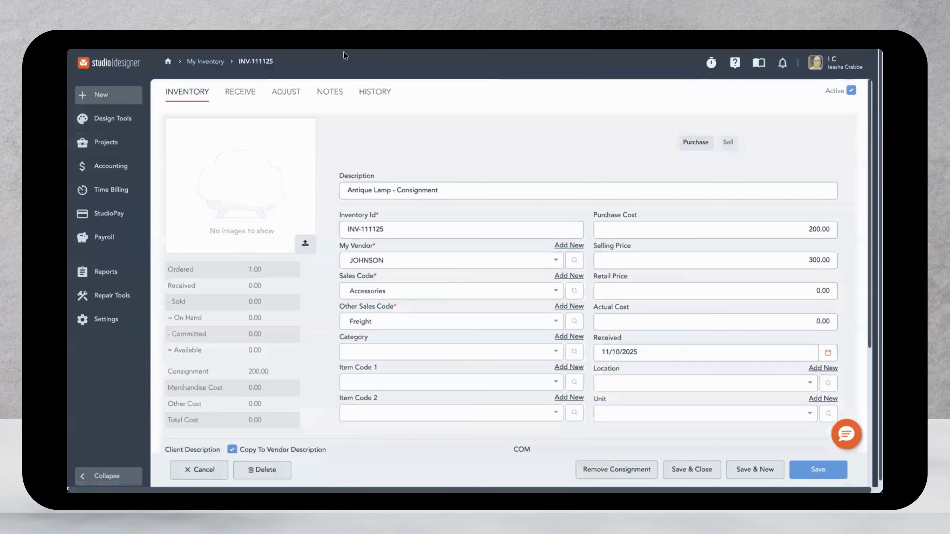
Receive the lamp with vendor invoice 111125 and a received quantity of 1, then save and close the inventory record.
click(249, 91)
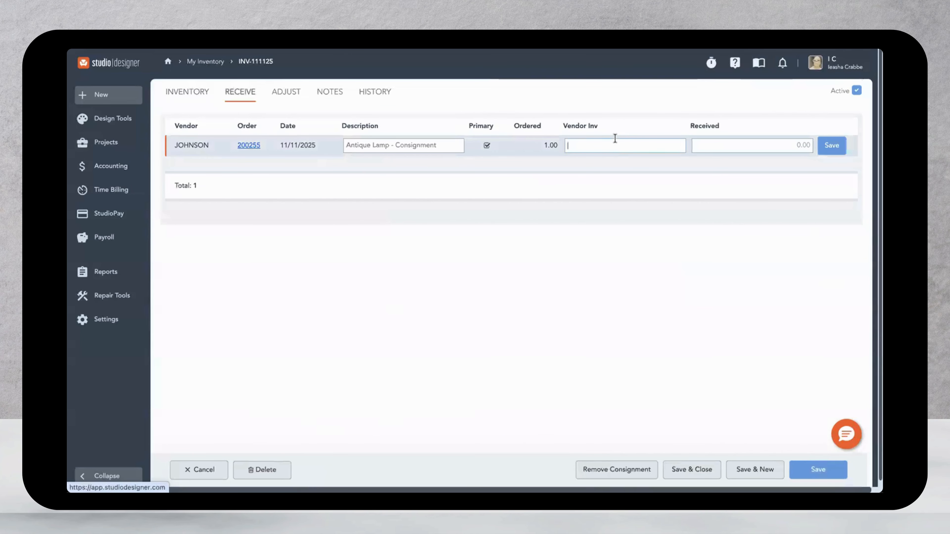
text(11125)
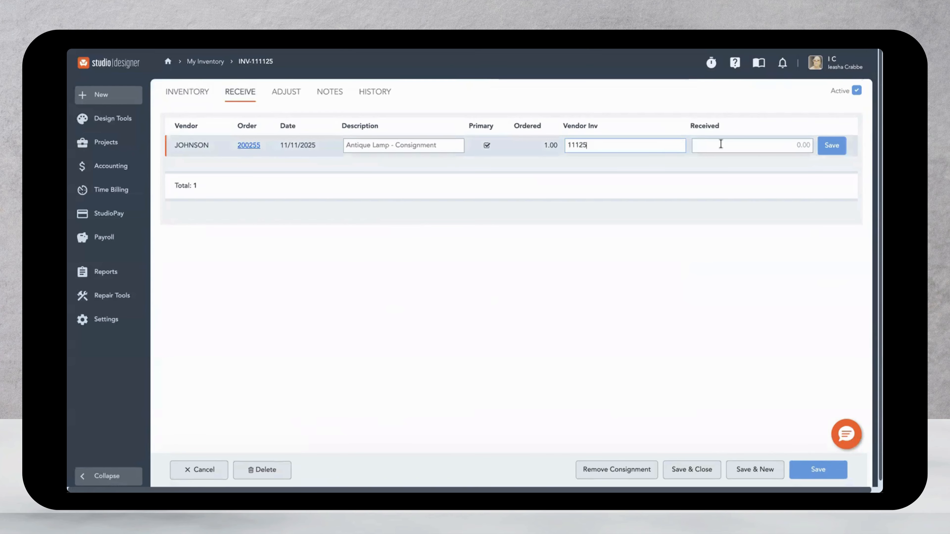
click(579, 144)
text(1)
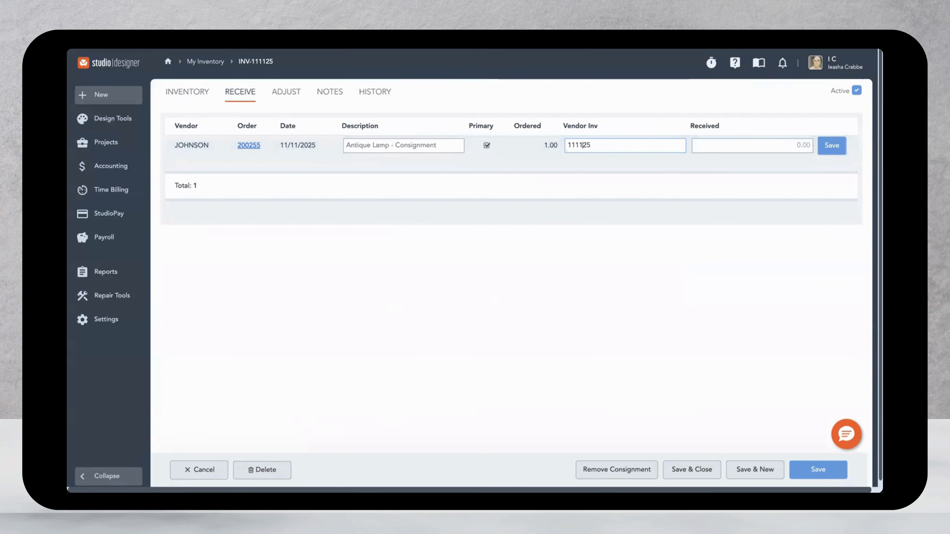
click(802, 140)
text(1)
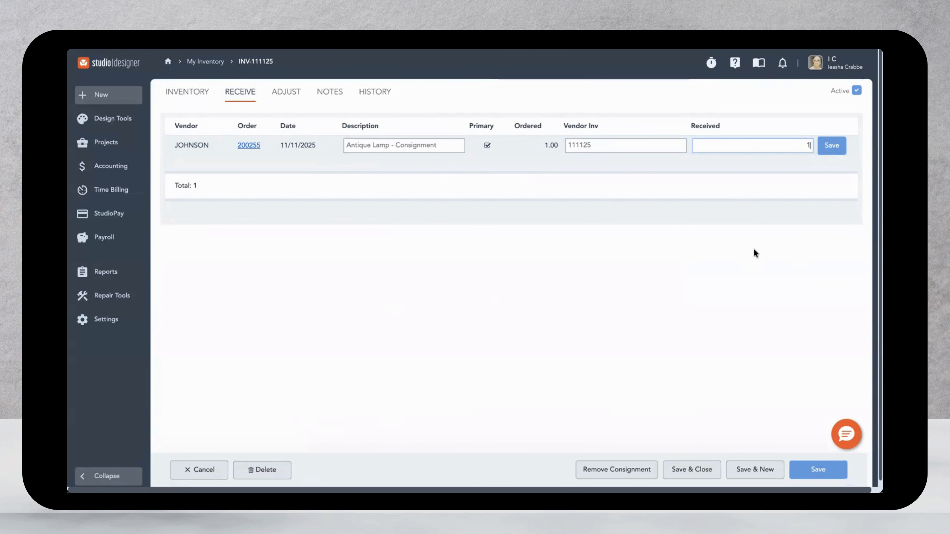
click(829, 147)
click(695, 475)
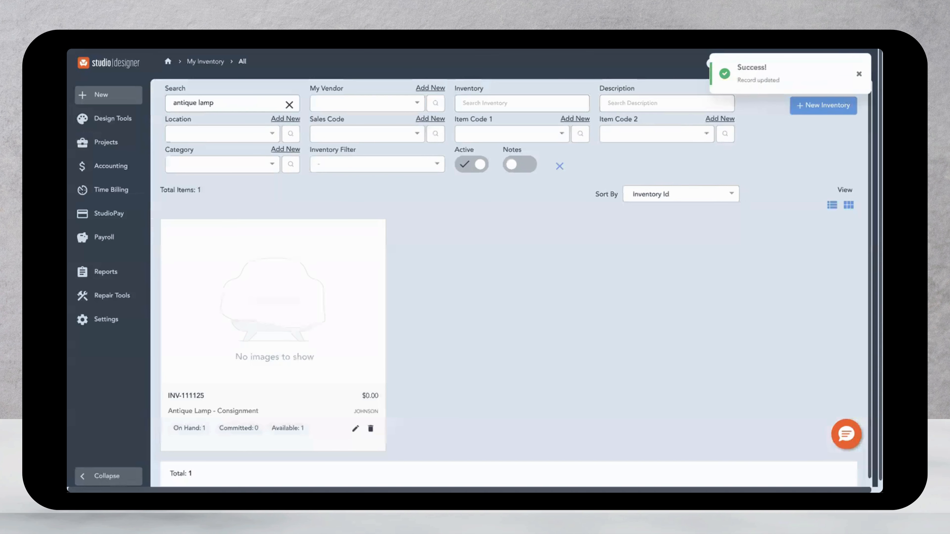
Reopen the lamp's inventory record and remove its consignment.
click(310, 352)
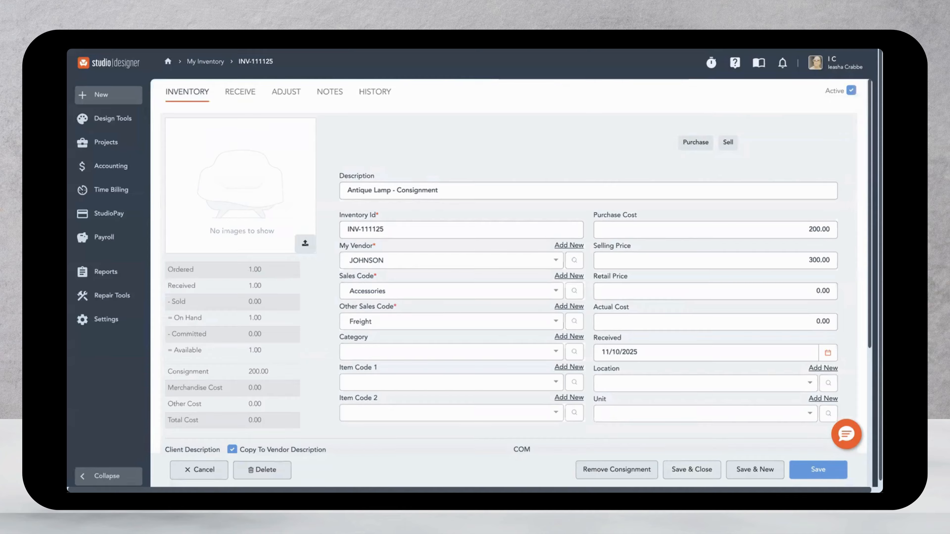
click(612, 471)
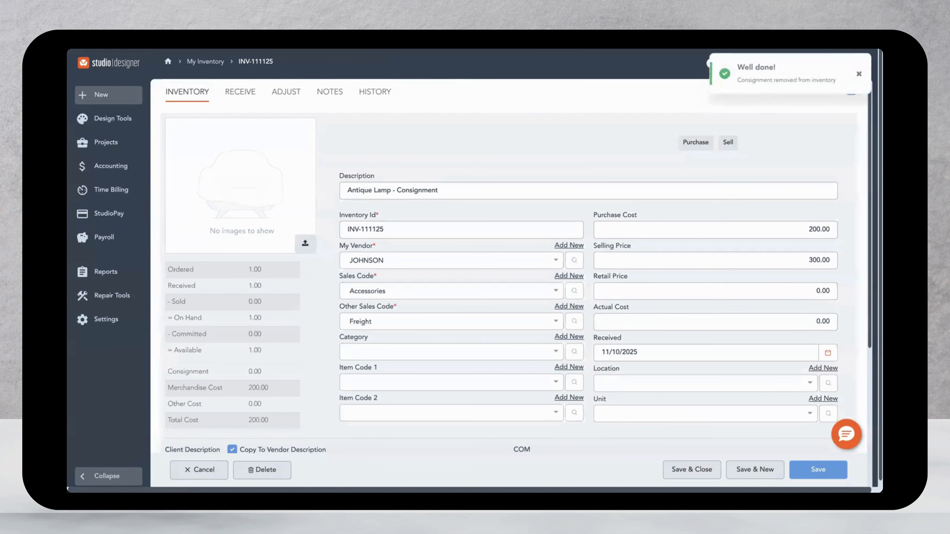
Start a sell item from the lamp's inventory record, assigning the client as both Client / Project and Ship To, and the client's dressing room as Room.
click(728, 142)
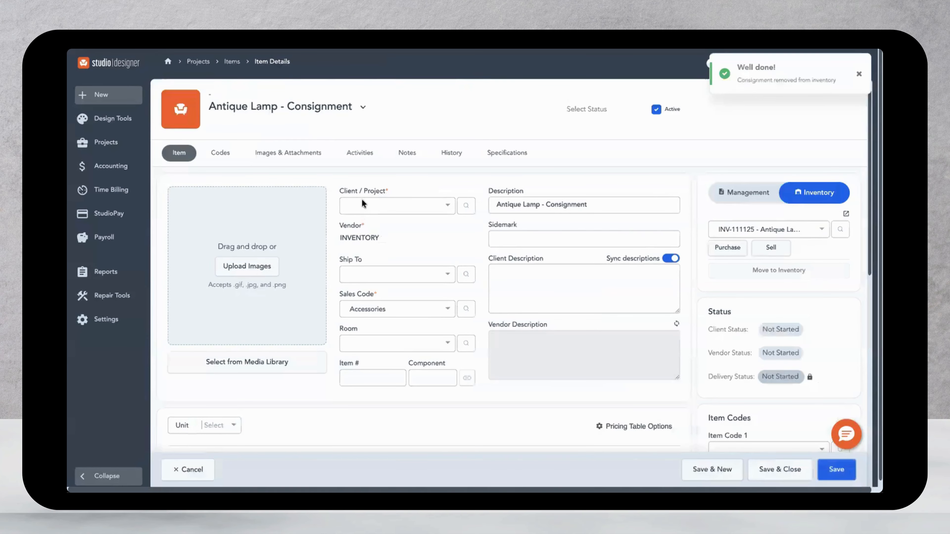
click(362, 205)
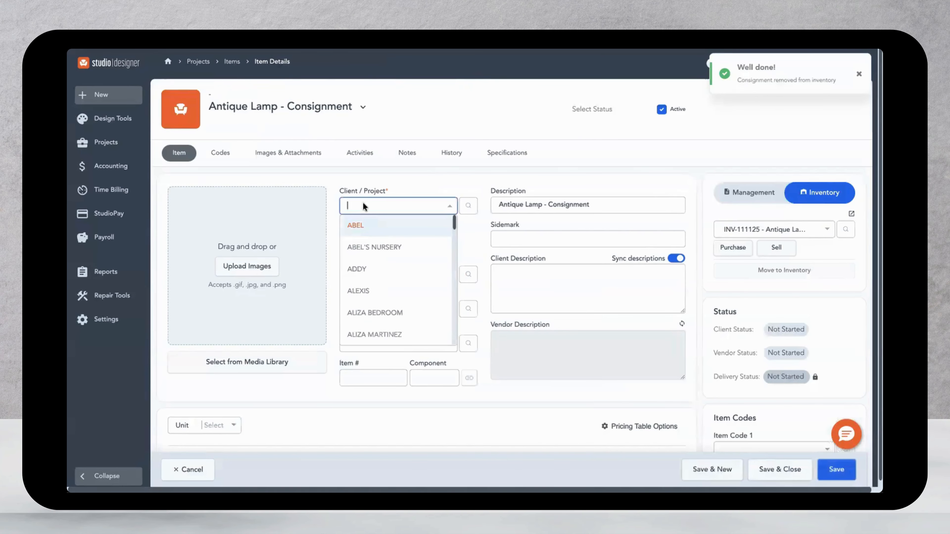
click(383, 335)
click(368, 280)
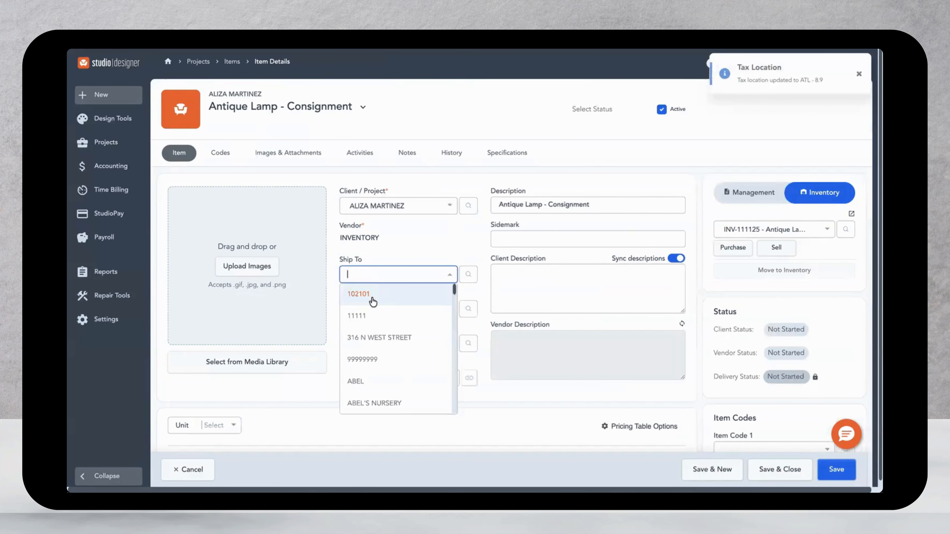
text(aliza)
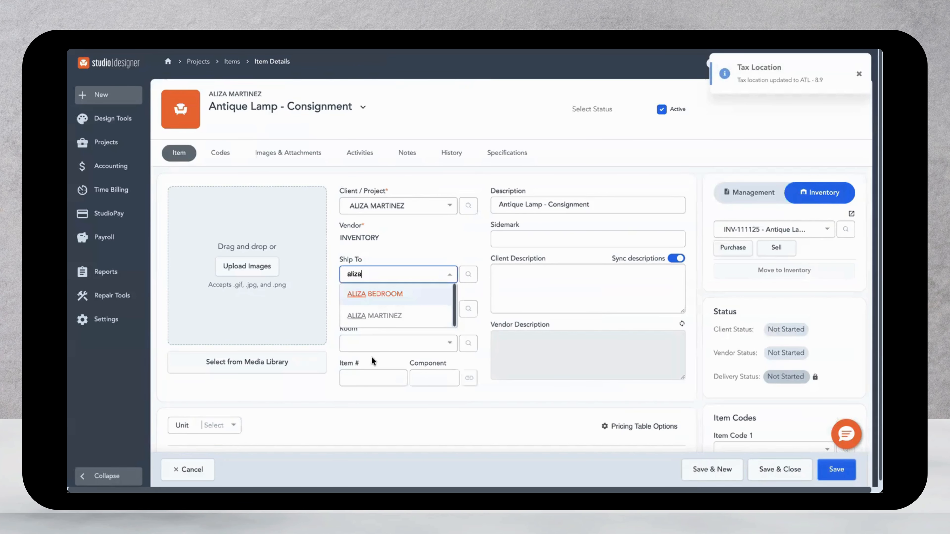
click(388, 313)
click(379, 344)
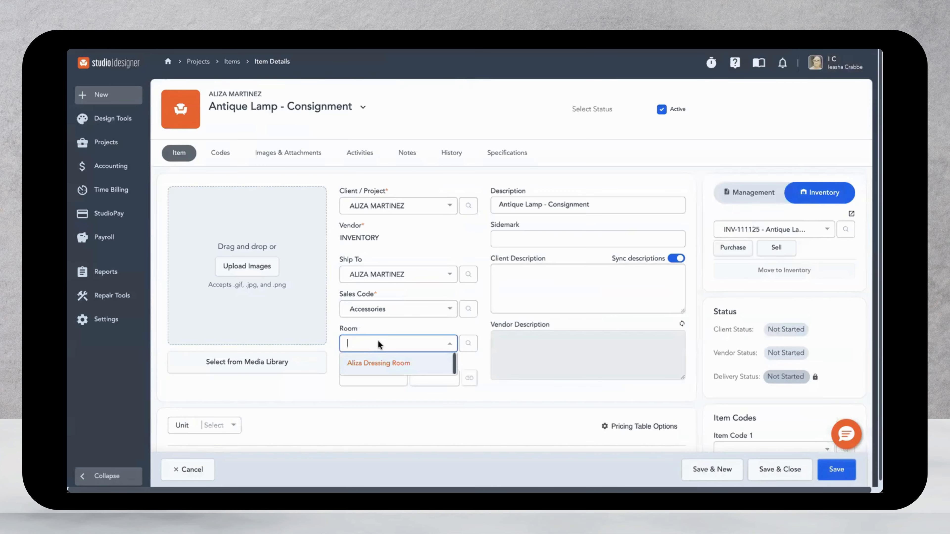
click(382, 362)
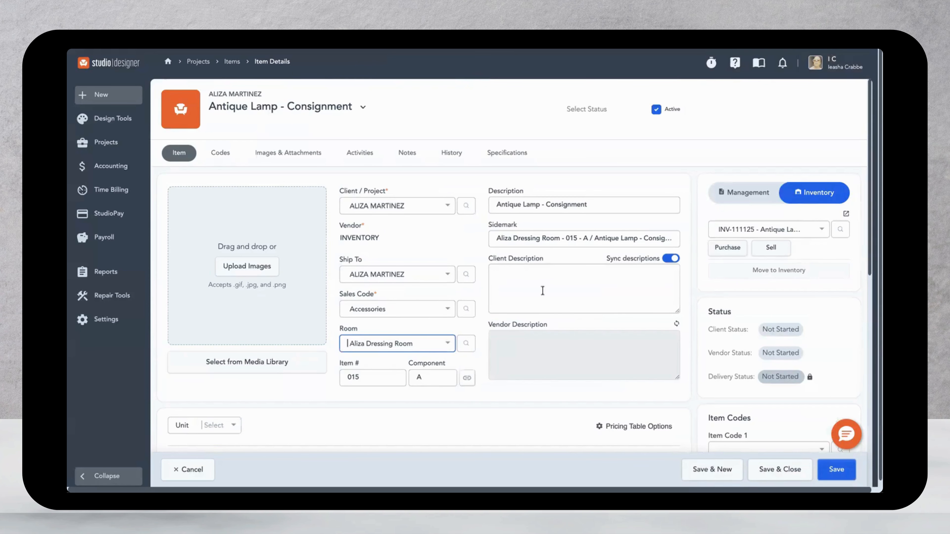
Clear the selling Mark Up % and set the Sub Total's Taxable option to No.
scroll(545, 307, down, 3)
scroll(542, 312, down, 5)
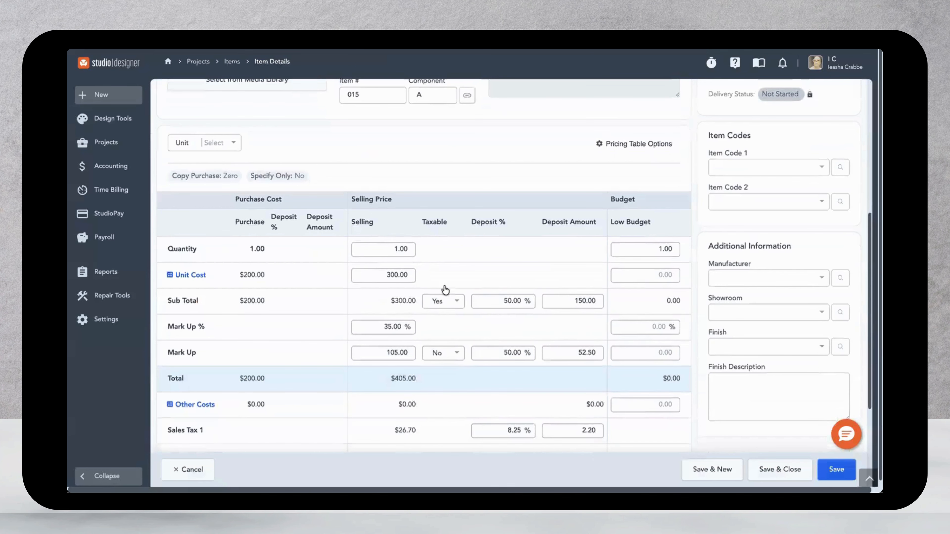
click(393, 327)
key(BackSpace)
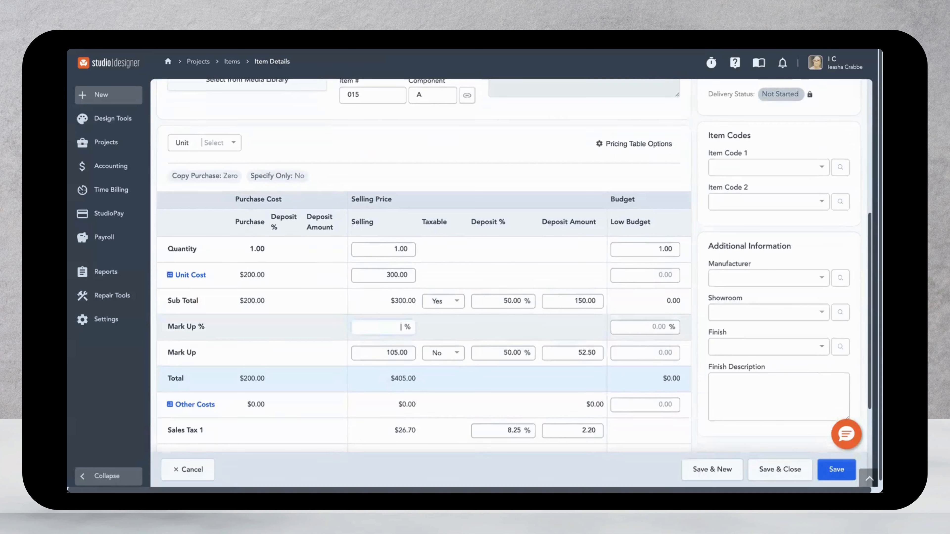
click(425, 327)
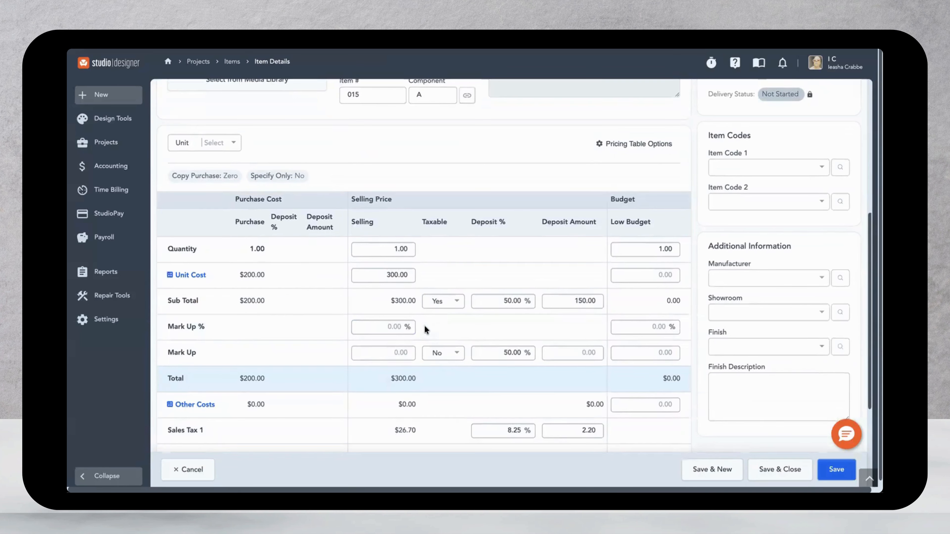
click(445, 310)
click(446, 341)
Clear the selling deposit percentages for Sub Total and Mark Up, and save the sell item.
click(495, 302)
double_click(520, 301)
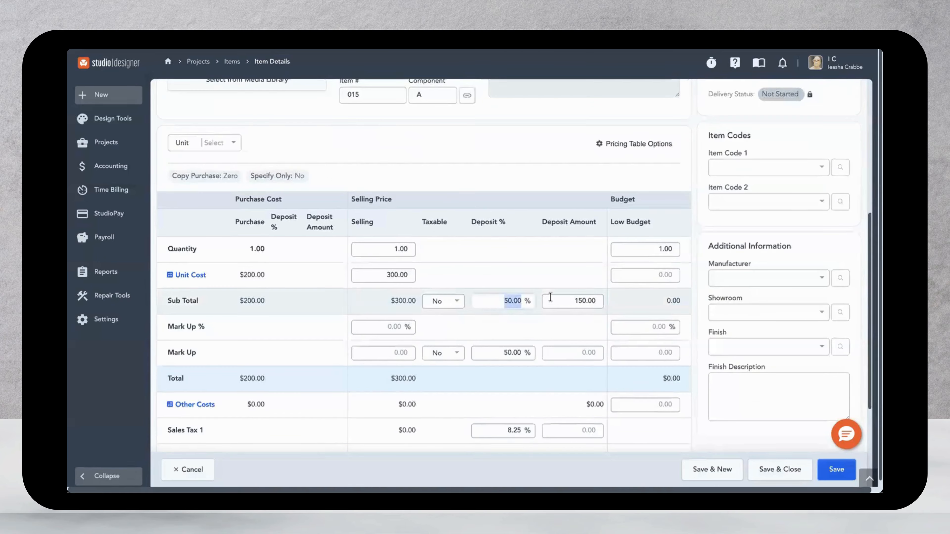
key(BackSpace)
click(494, 354)
key(BackSpace)
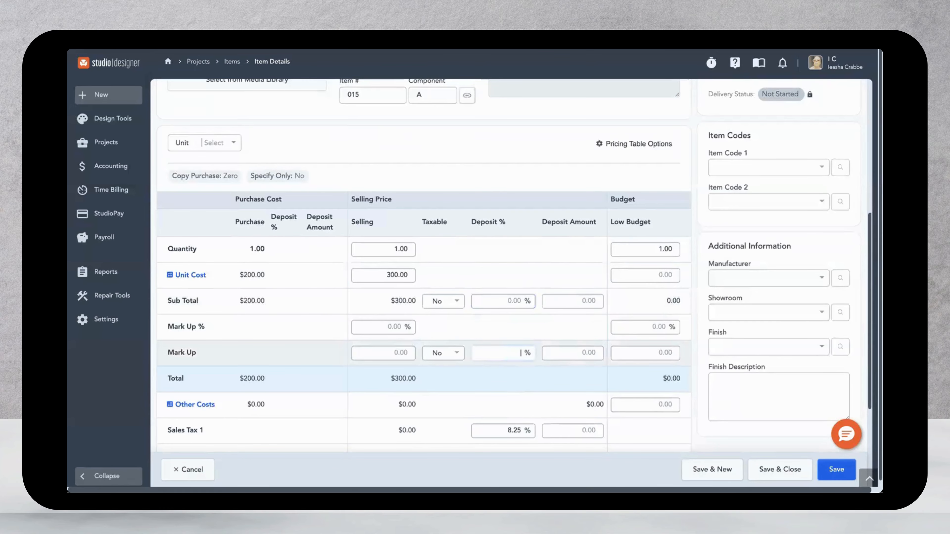
click(540, 333)
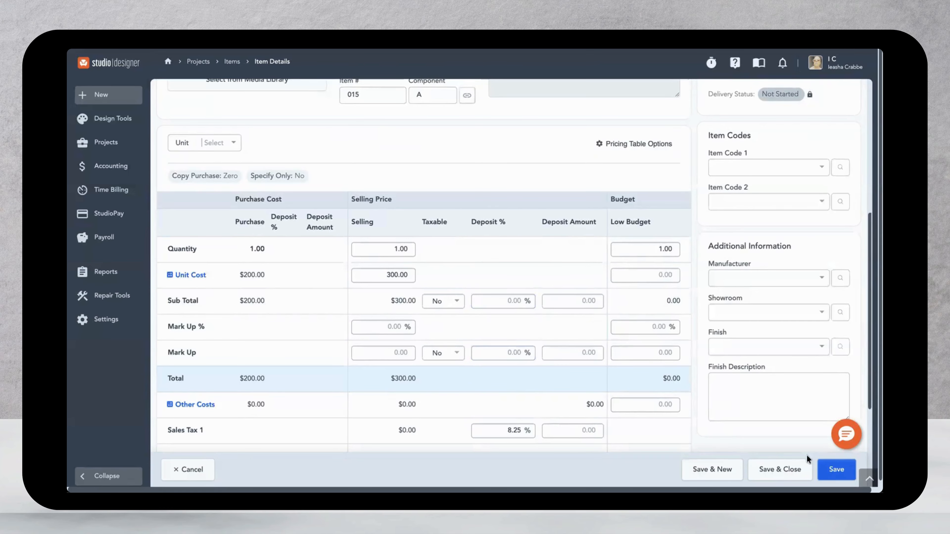
click(835, 470)
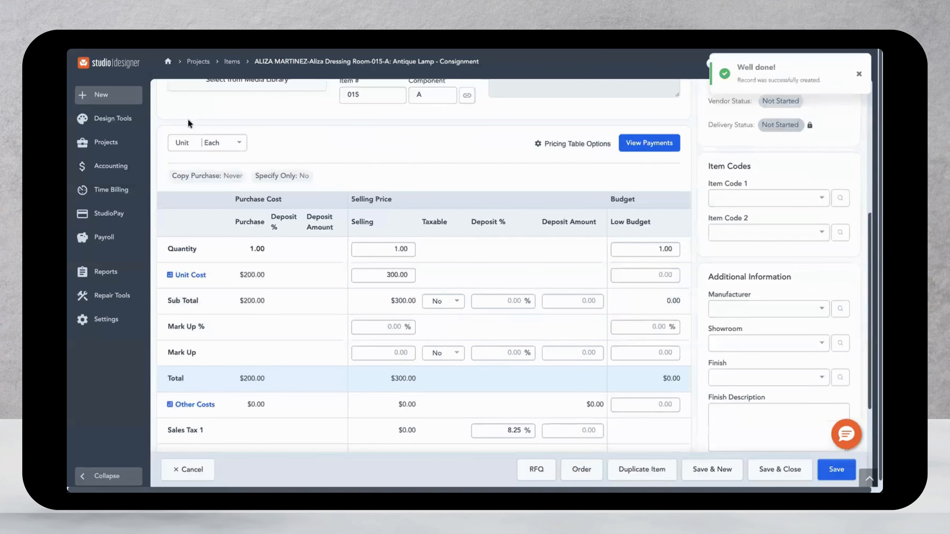
Filter the project items by the lamp's client and search them for "antique lamp".
click(109, 145)
click(217, 207)
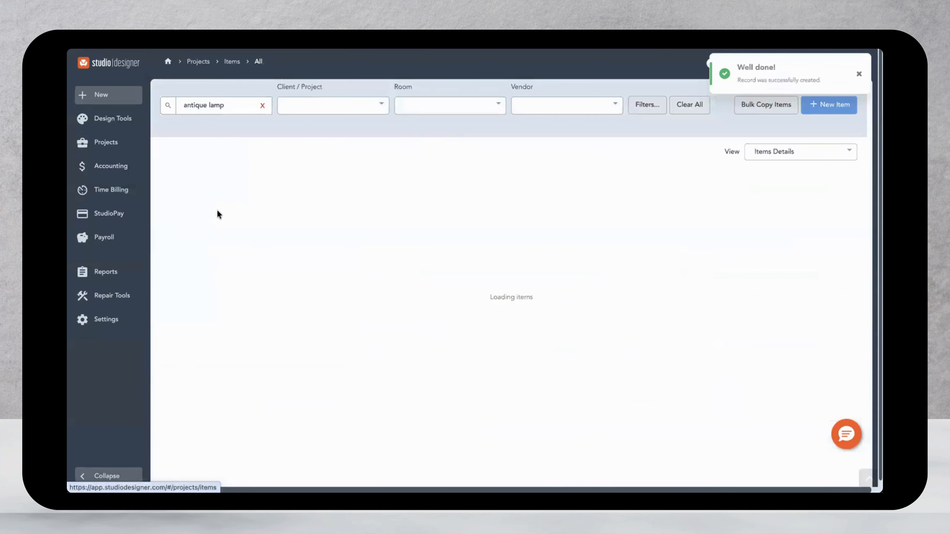
click(262, 106)
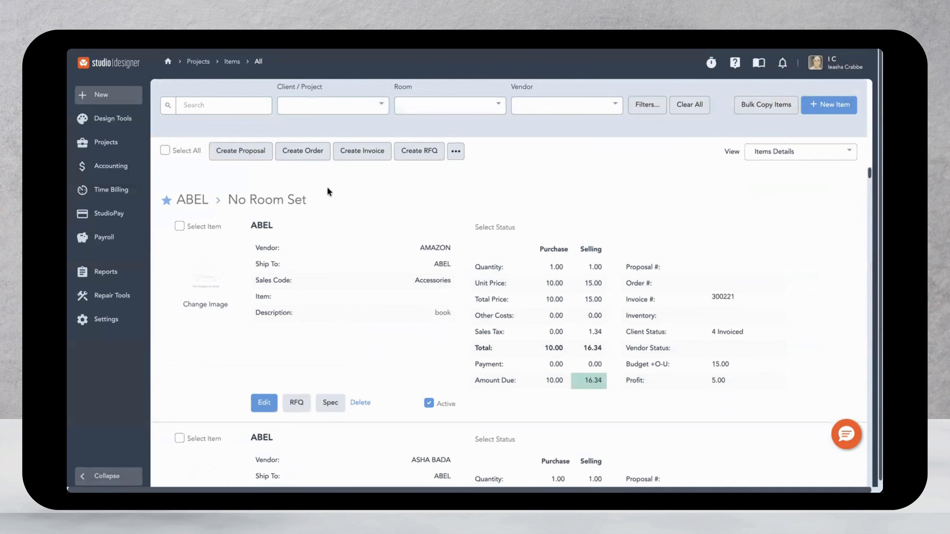
click(319, 104)
text(aliza)
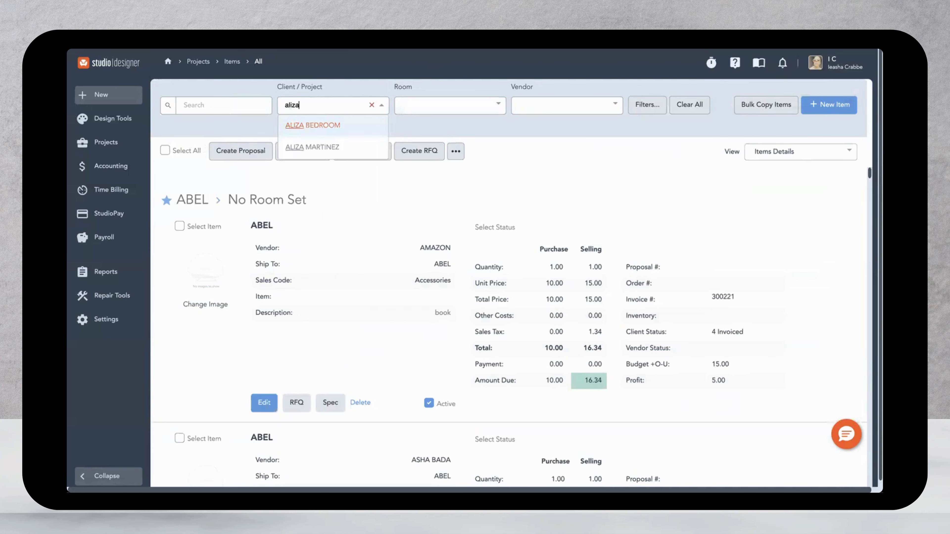
click(314, 146)
click(247, 105)
text(an)
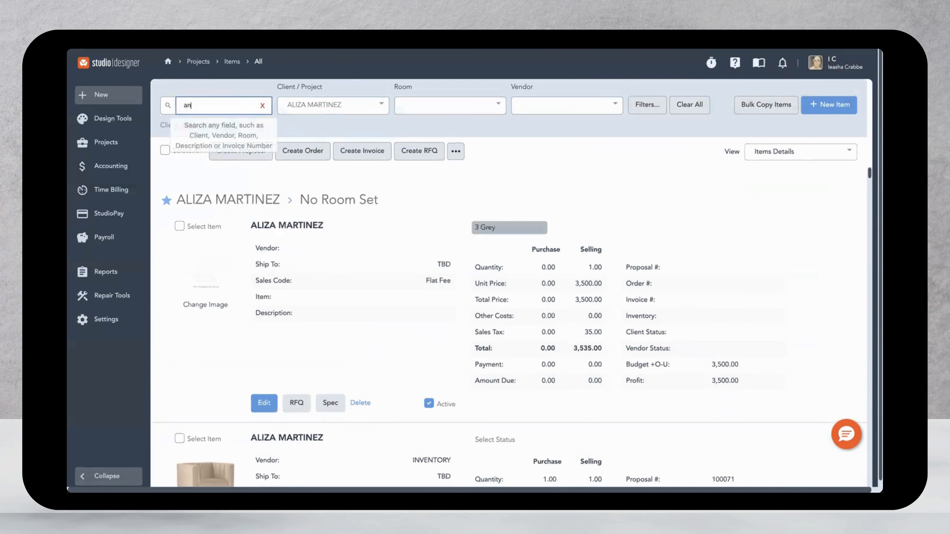
text(tique lamp)
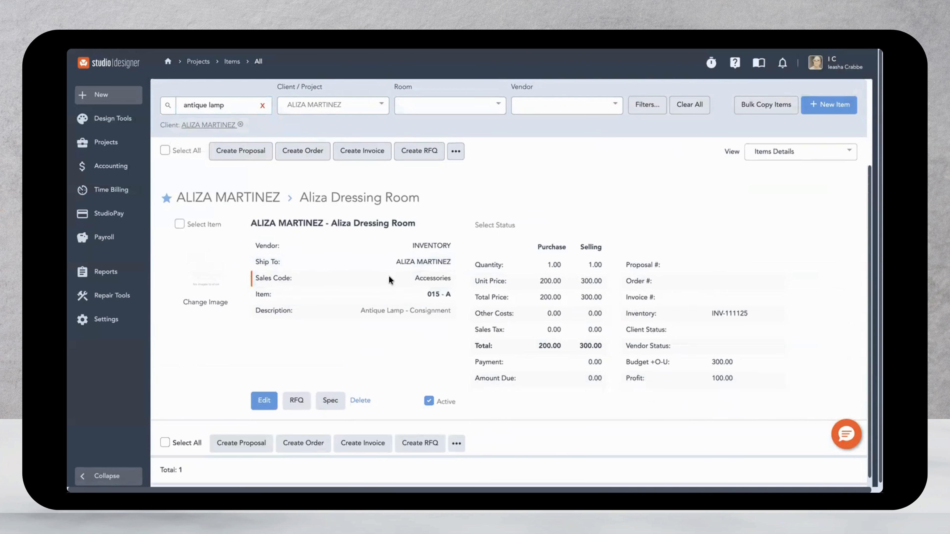
Create an invoice for the client's Antique Lamp - Consignment item and review its totals.
click(179, 224)
click(354, 154)
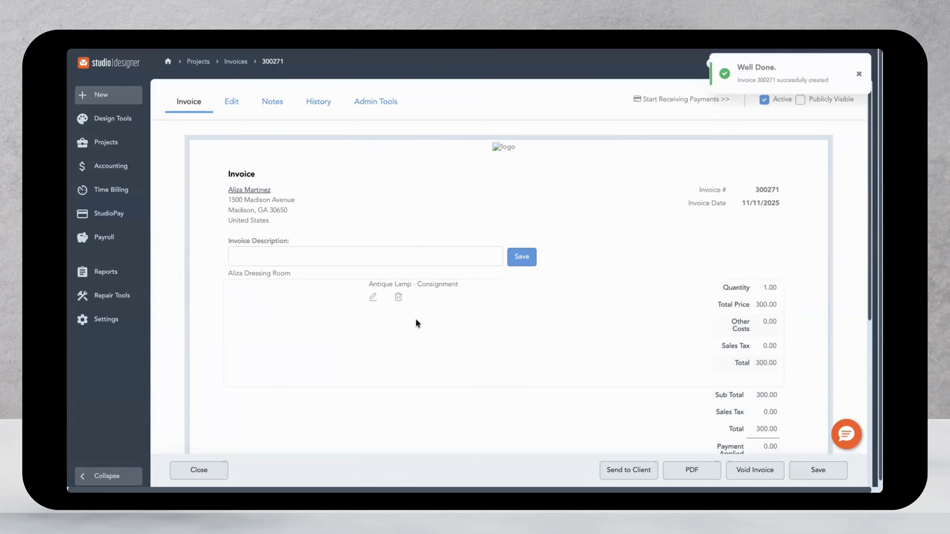
scroll(758, 301, down, 5)
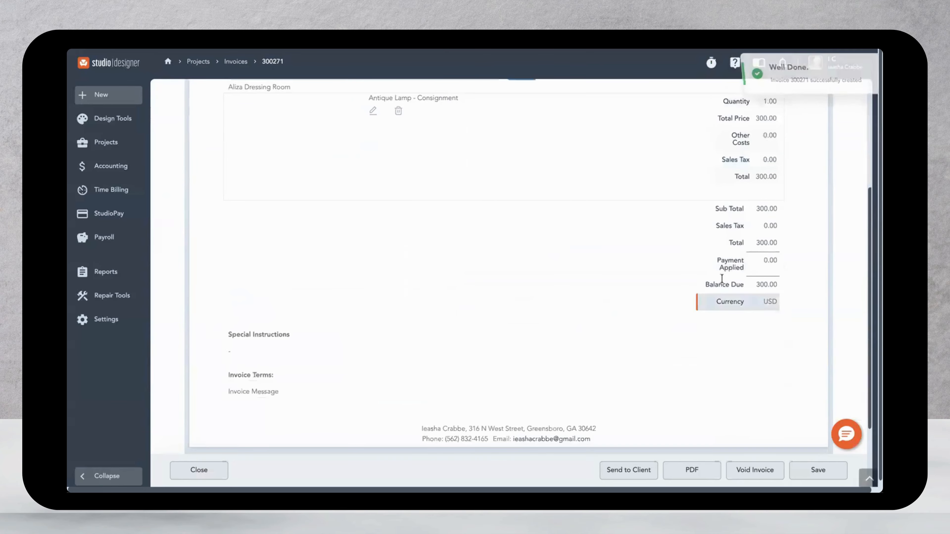
scroll(758, 301, up, 5)
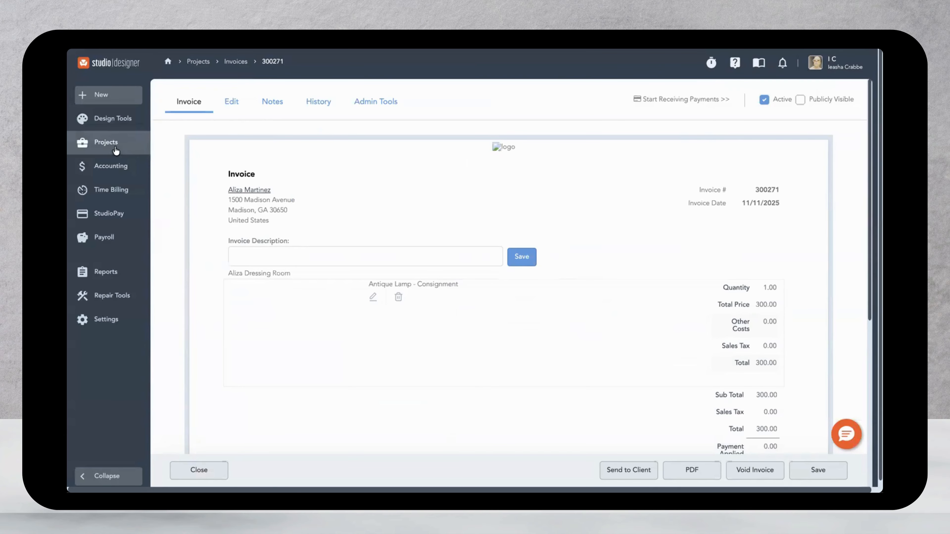
Open the payment form for the Antique Lamp - Consignment purchase order and select TD Checking Account as the account to pay from.
mouse_move(112, 147)
click(211, 242)
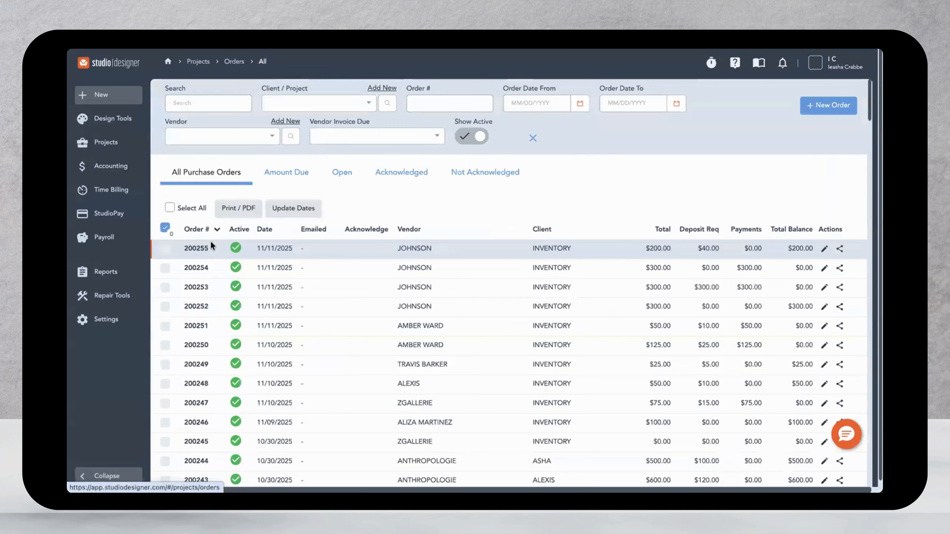
click(197, 246)
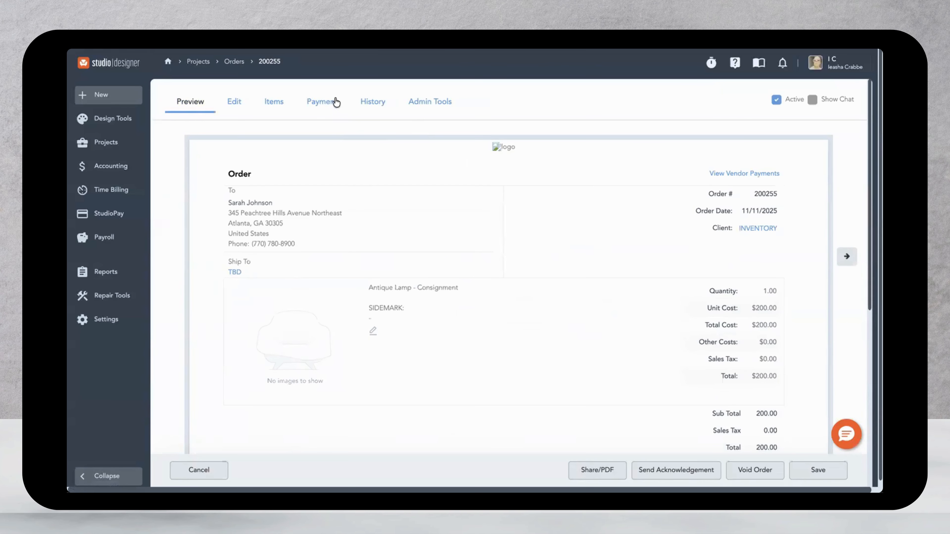
click(324, 102)
click(448, 171)
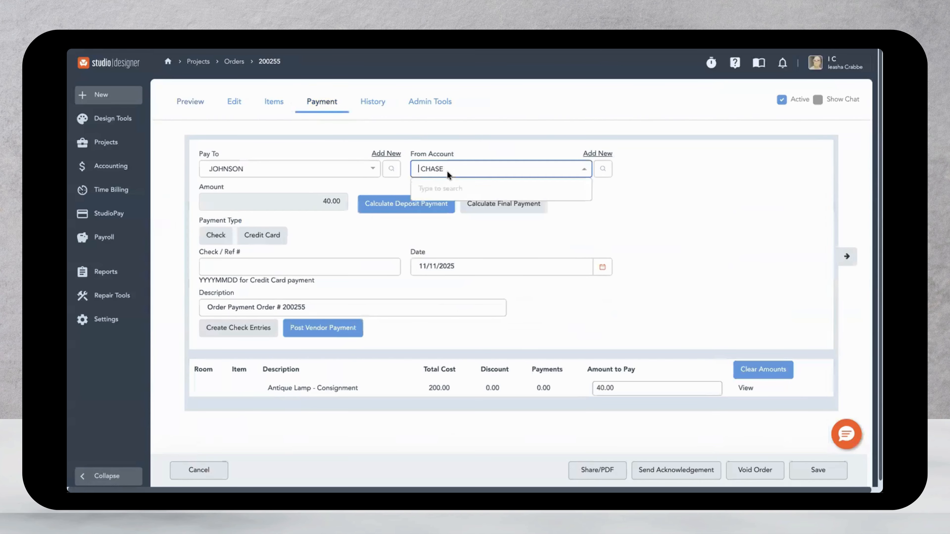
click(461, 250)
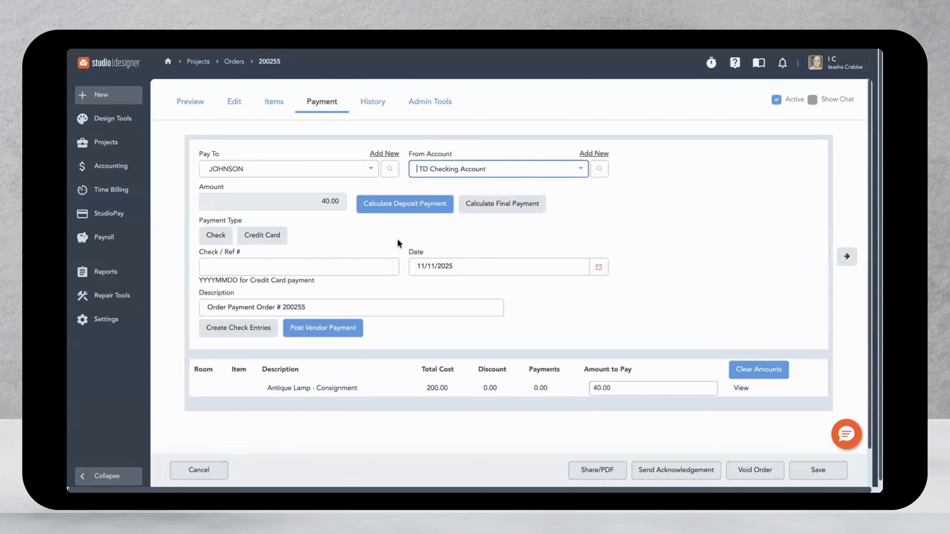
Set the antique lamp's amount to pay to 200 and choose Check as the payment type.
click(615, 388)
text(200)
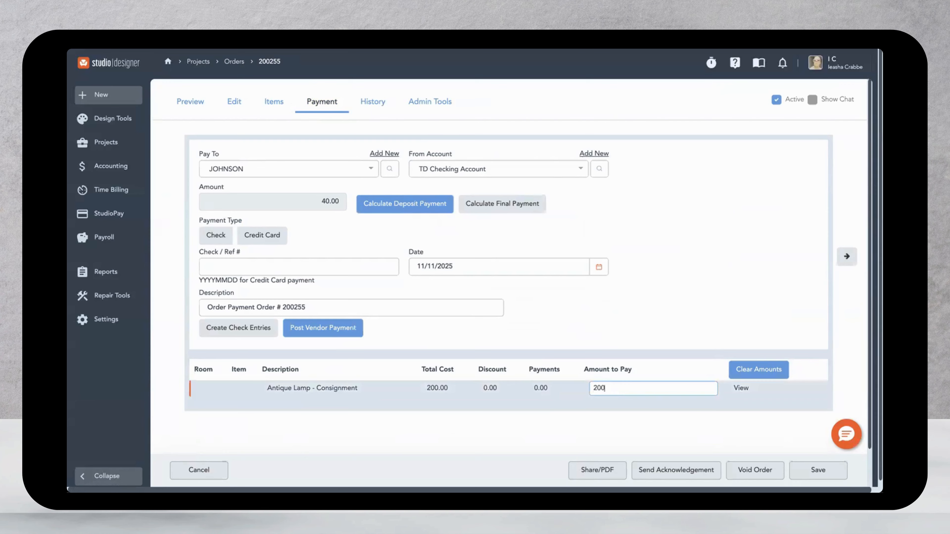
click(169, 190)
click(217, 239)
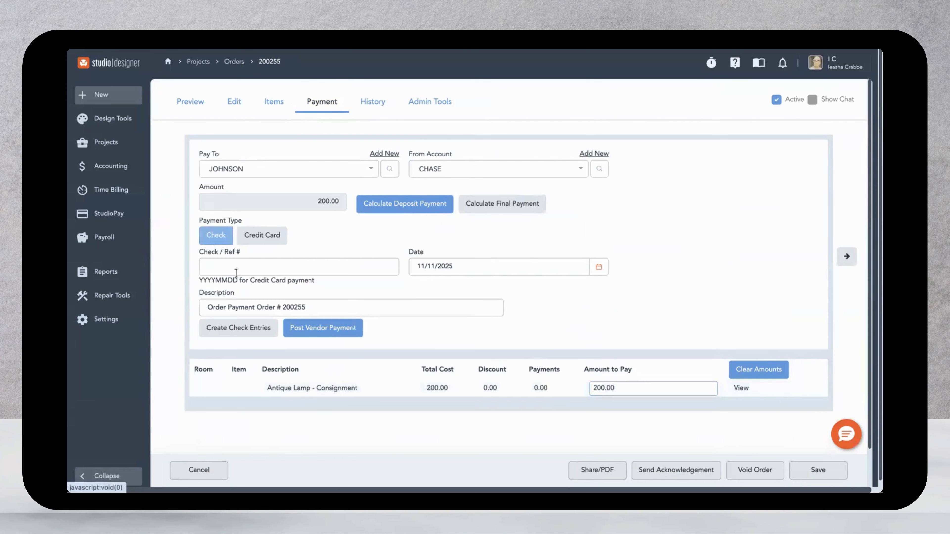
Enter 345 as the check reference and post the vendor payment for the lamp order.
click(235, 267)
text(345)
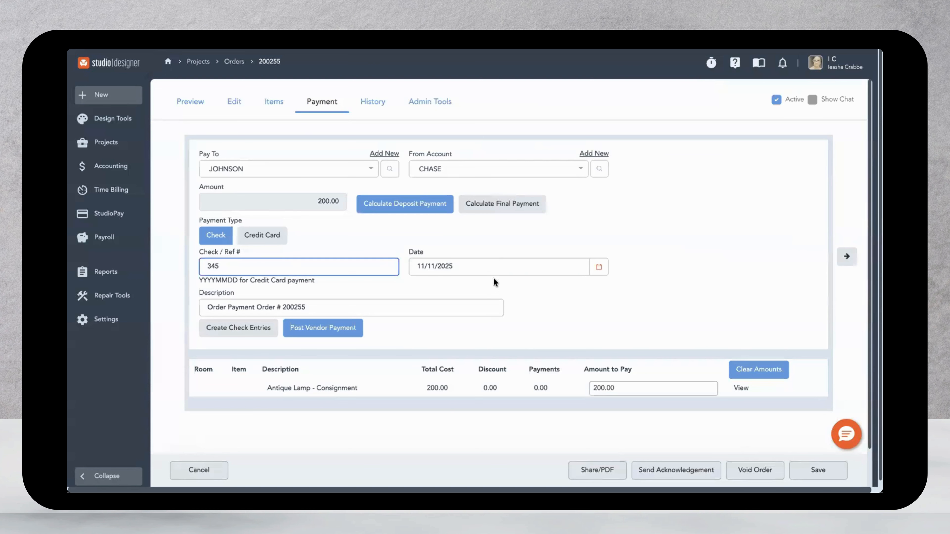
click(351, 328)
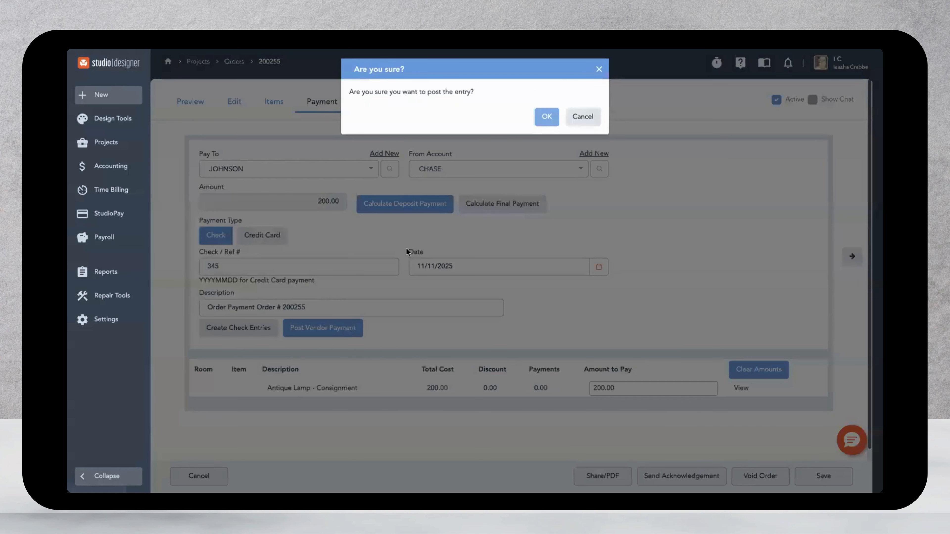
click(546, 124)
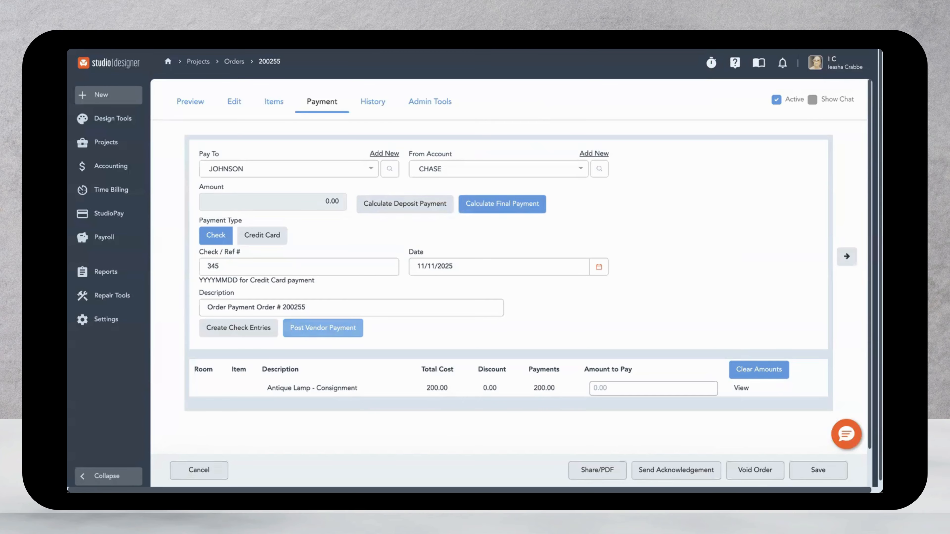
Search the legacy standard reports for "inventor" and open the Inventory Balance report.
click(108, 271)
click(597, 132)
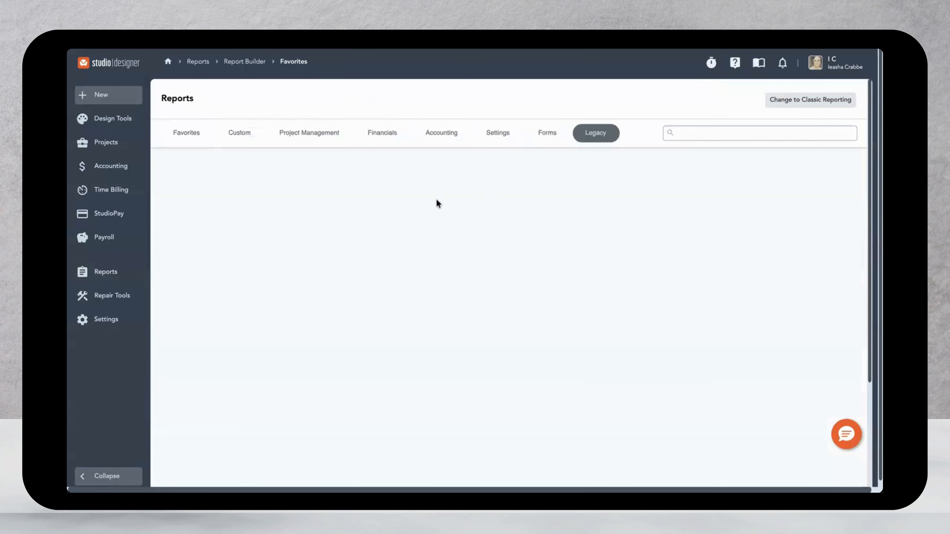
click(515, 213)
text(in)
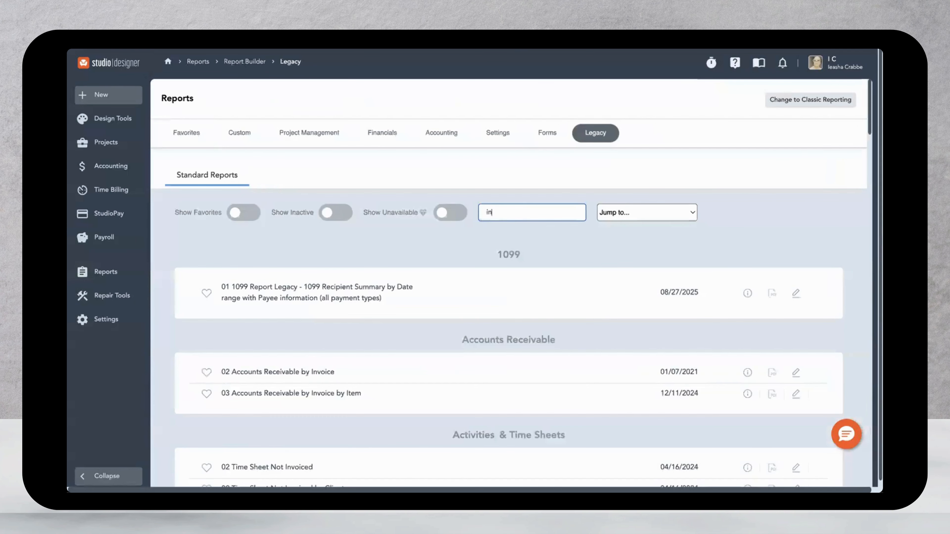
text(ventory)
key(BackSpace)
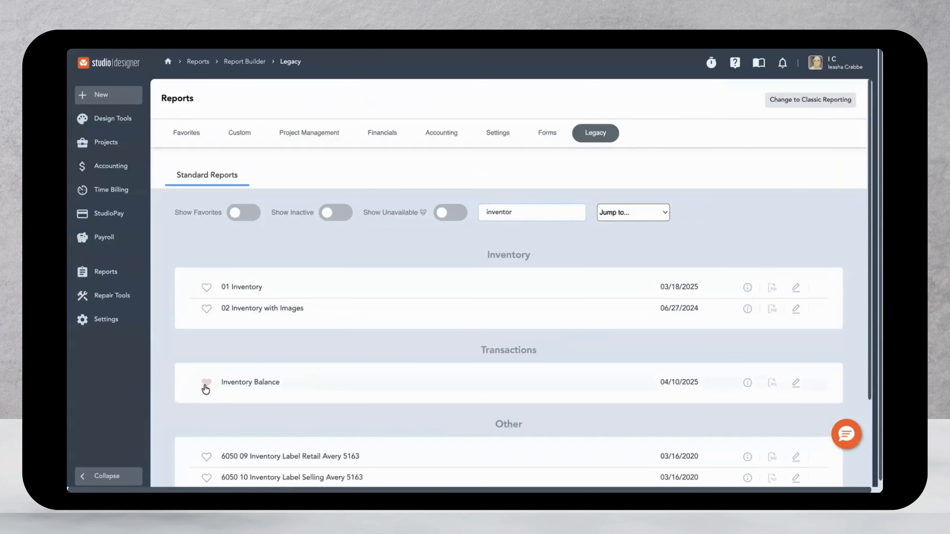
click(239, 382)
Open the address lookup for the report's Vendor Id filter and limit the addresses to type Client.
click(344, 203)
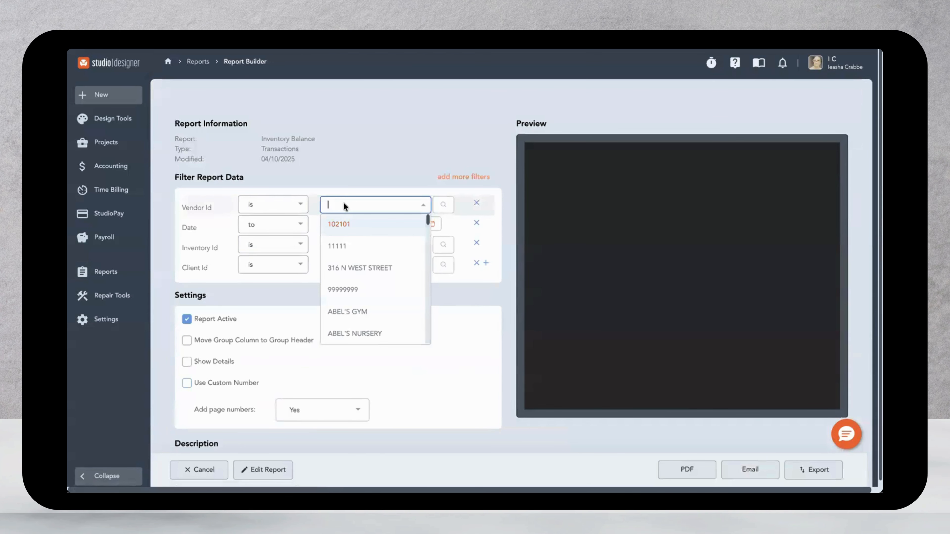
text(john)
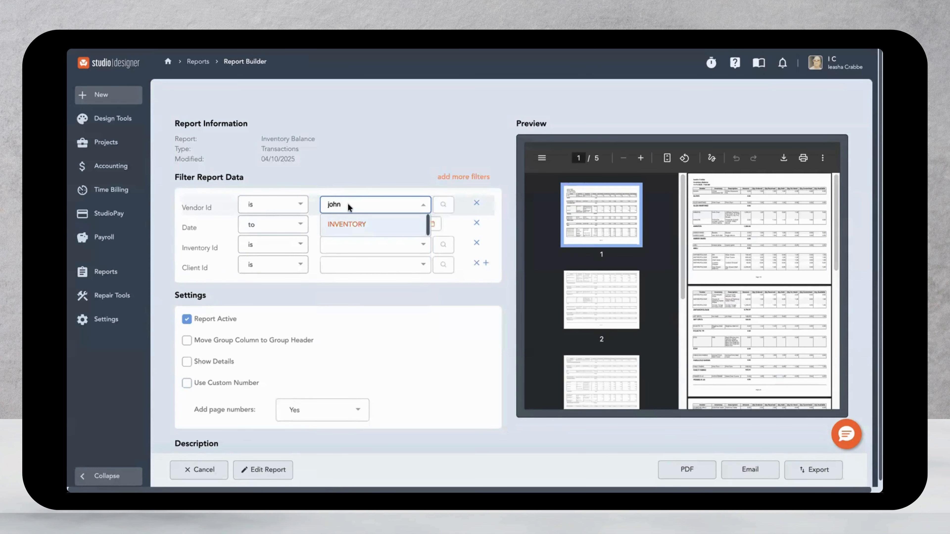
click(445, 204)
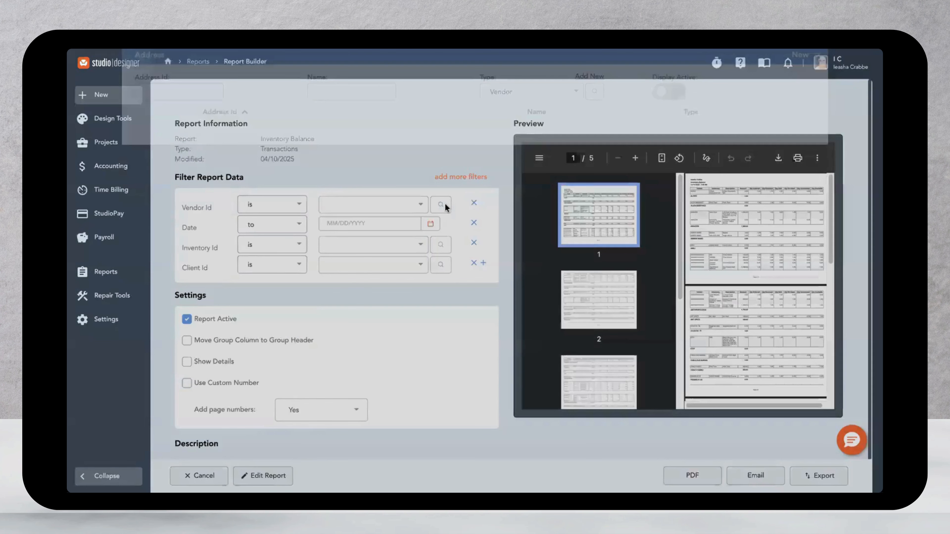
click(561, 108)
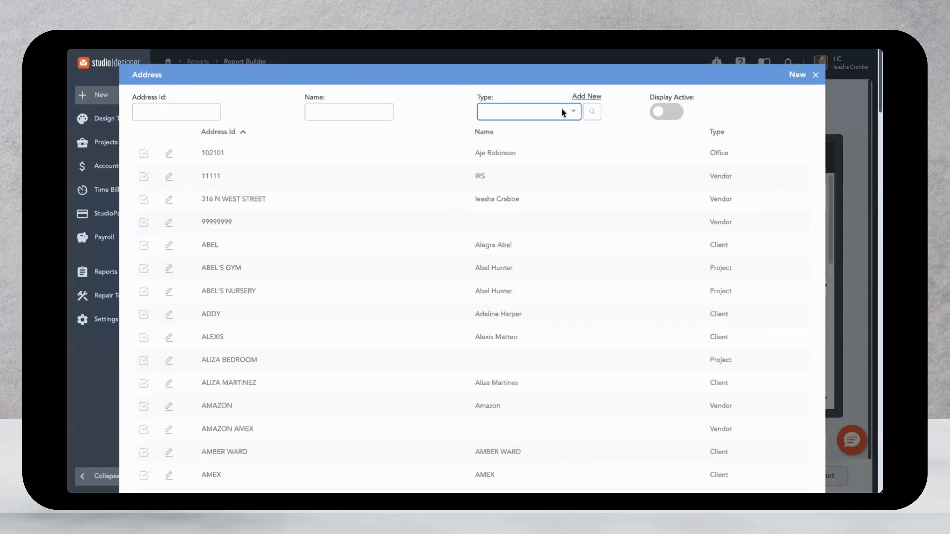
text(clie)
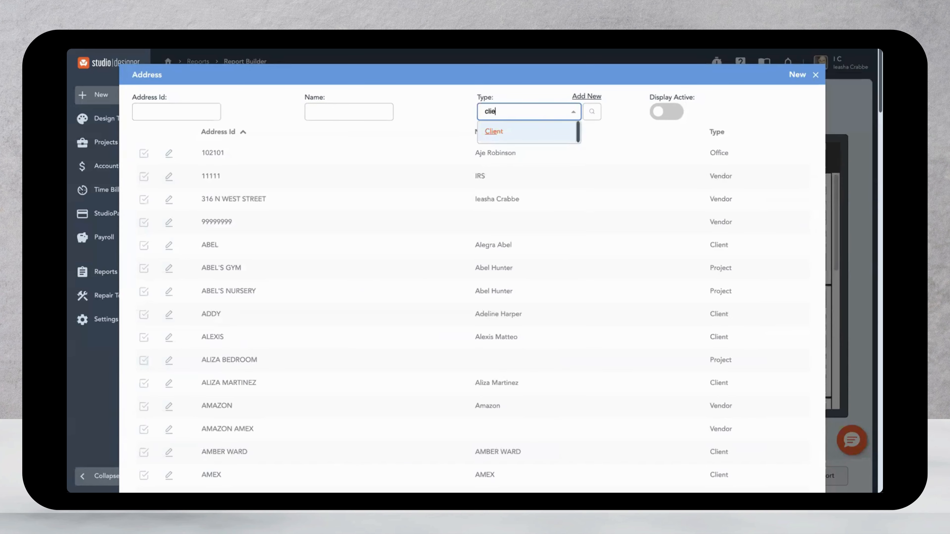
click(551, 131)
Find the lamp's consignment vendor by address ID, apply it as the Vendor Id filter, and generate the Inventory Balance PDF.
click(206, 112)
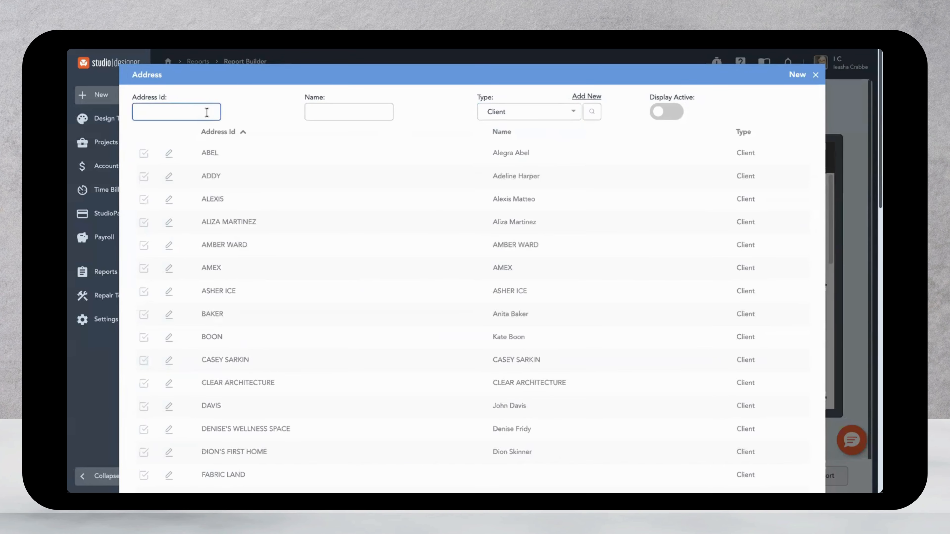
text(john)
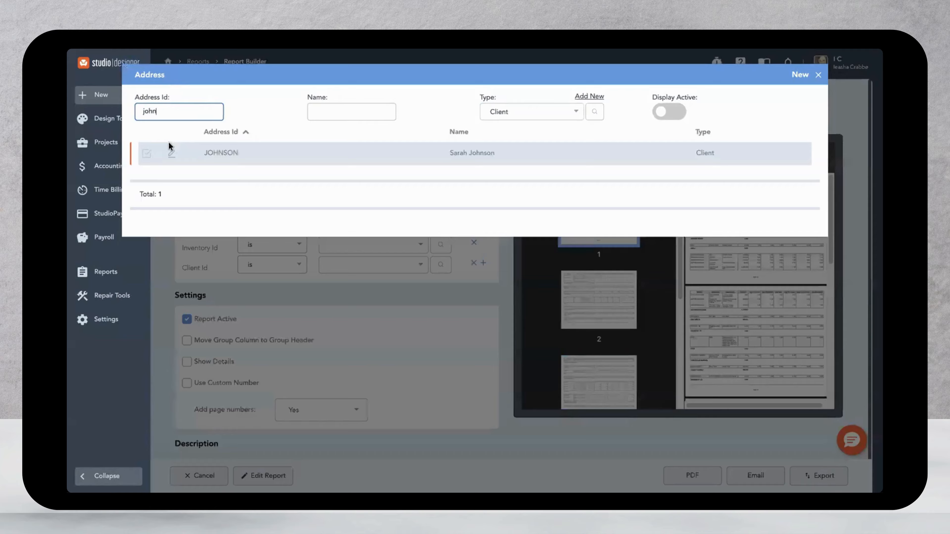
click(148, 154)
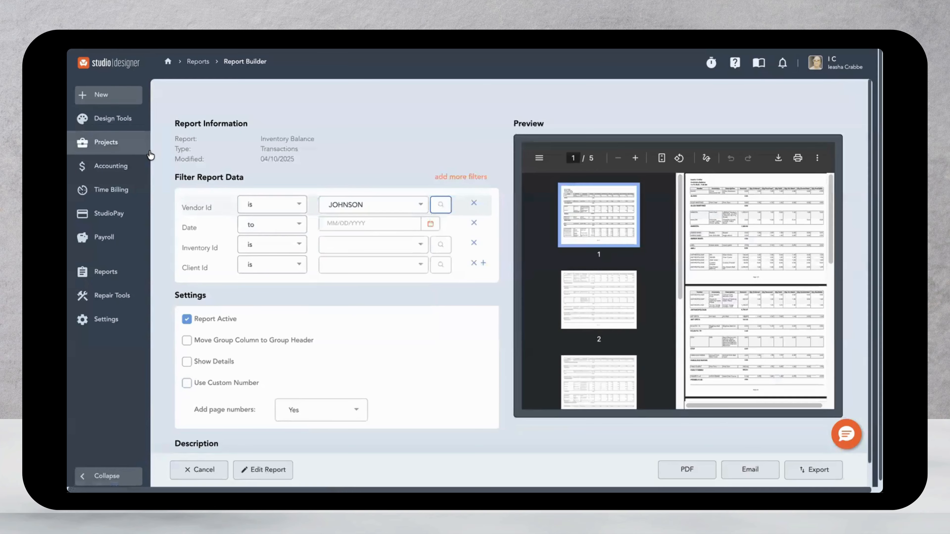
click(687, 470)
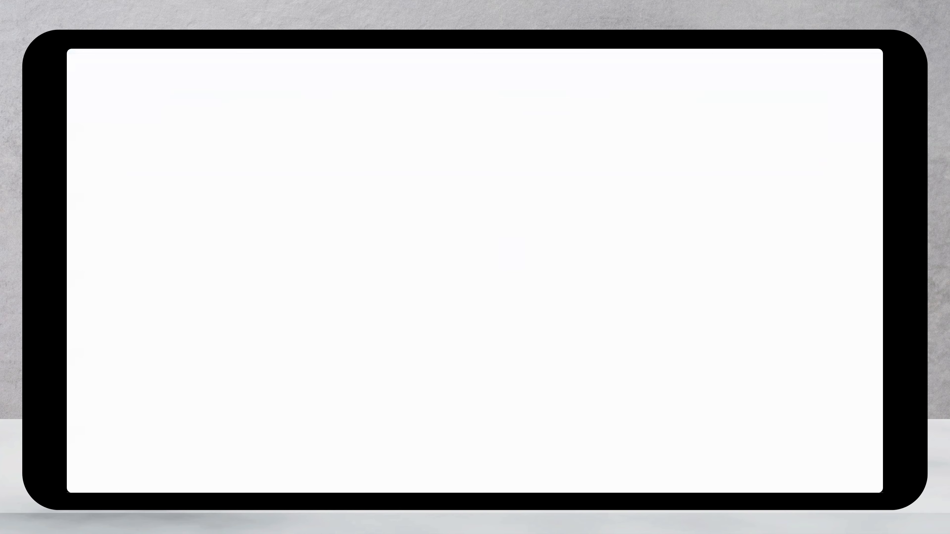